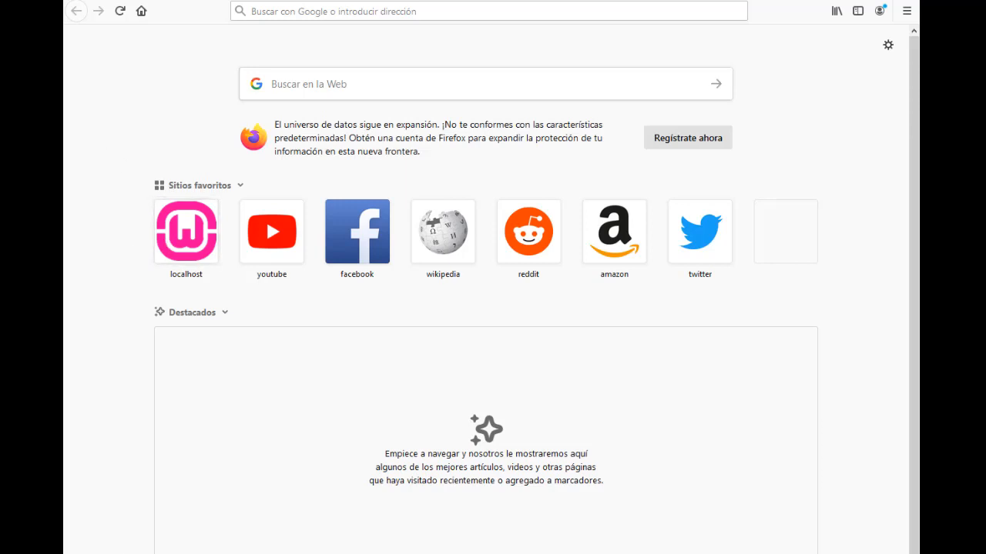
Load the localhost WampServer home page in the browser
{"action": "key", "text": "super"}
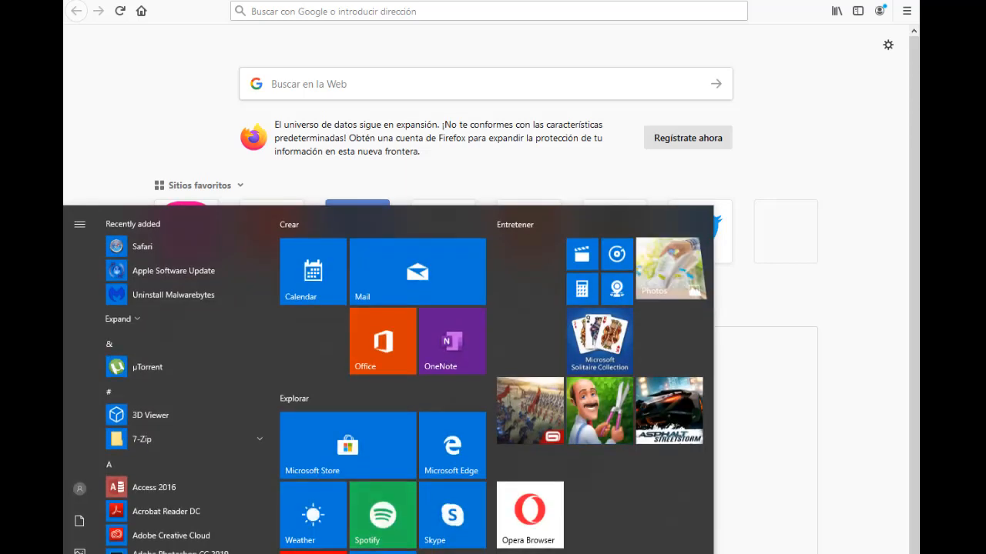
{"action": "key", "text": "super"}
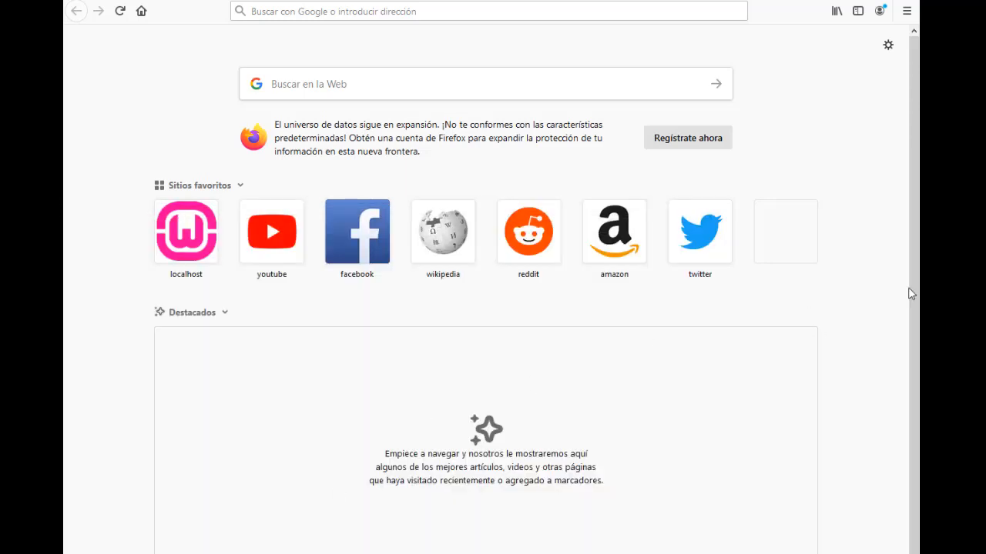
{"action": "left_click", "coordinate": [451, 8]}
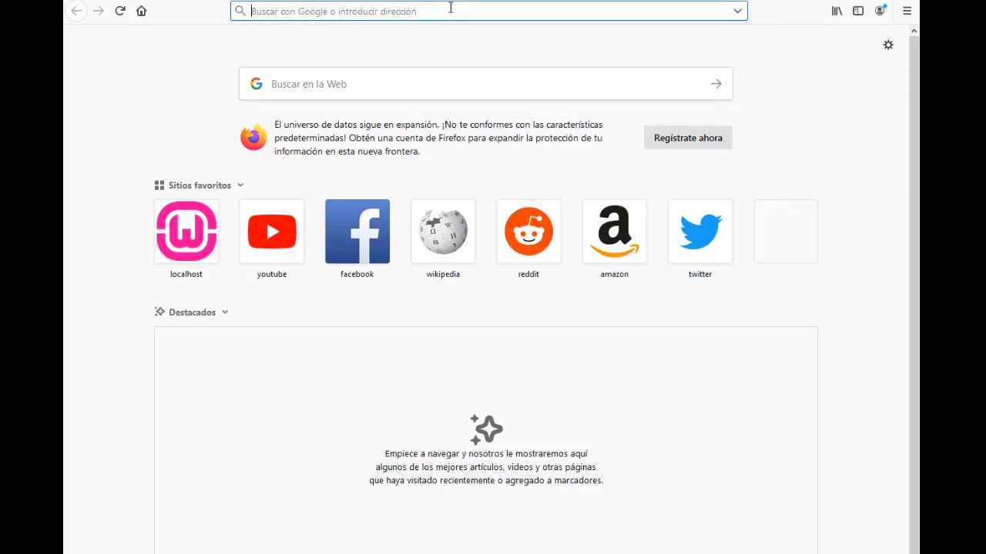
{"action": "type", "text": "localhost"}
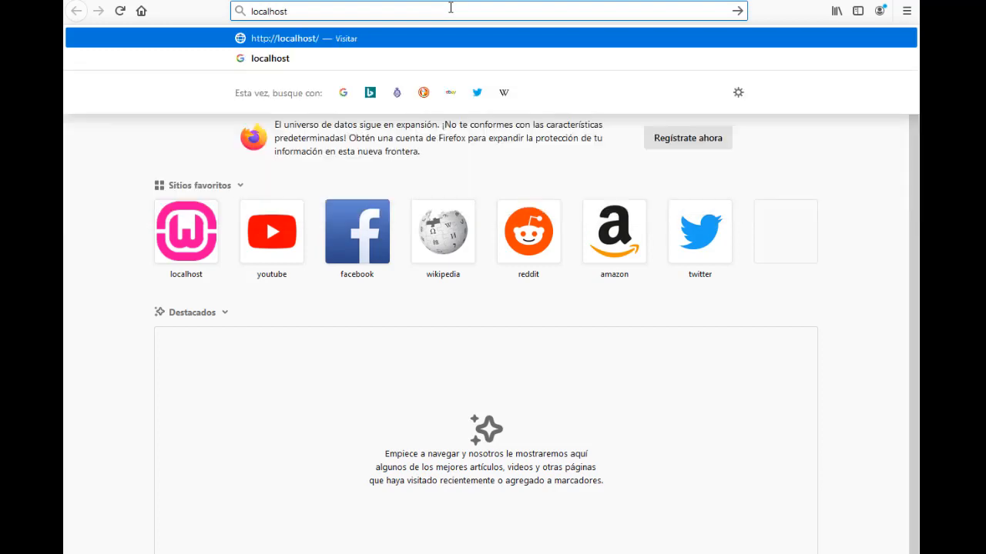
{"action": "key", "text": "Return"}
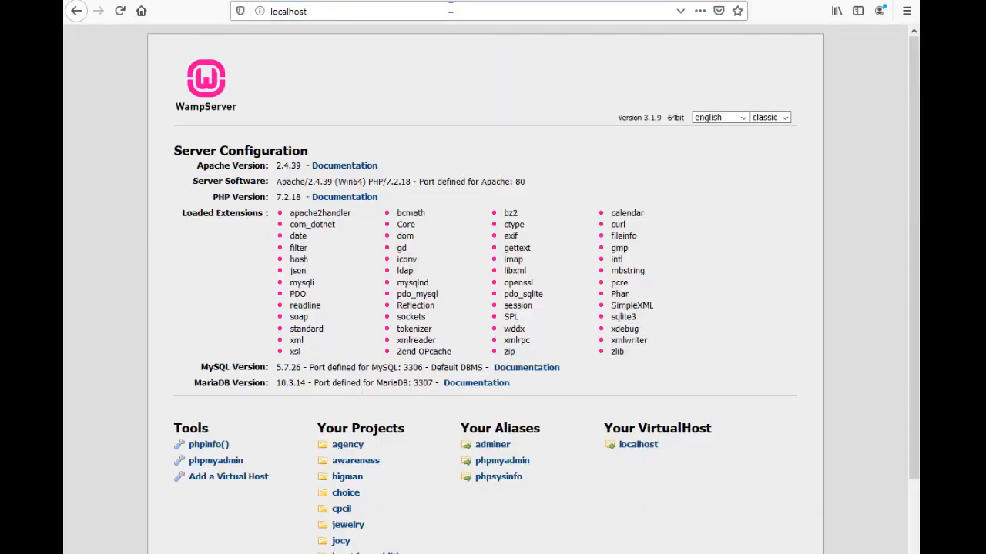
Scroll down to the Tools list and open phpmyadmin
{"action": "scroll", "coordinate": [484, 92], "scroll_direction": "down", "scroll_amount": 2}
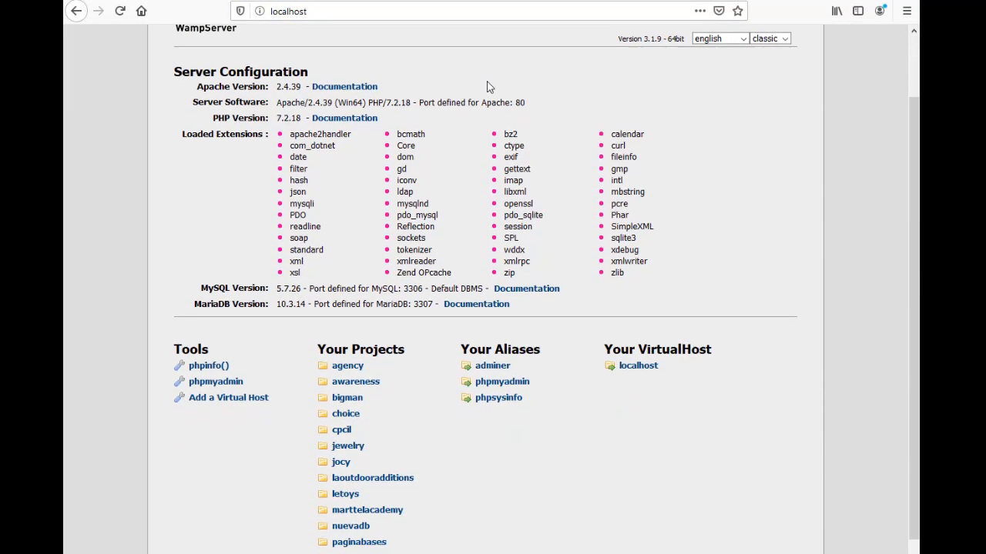
{"action": "scroll", "coordinate": [487, 87], "scroll_direction": "down", "scroll_amount": 2}
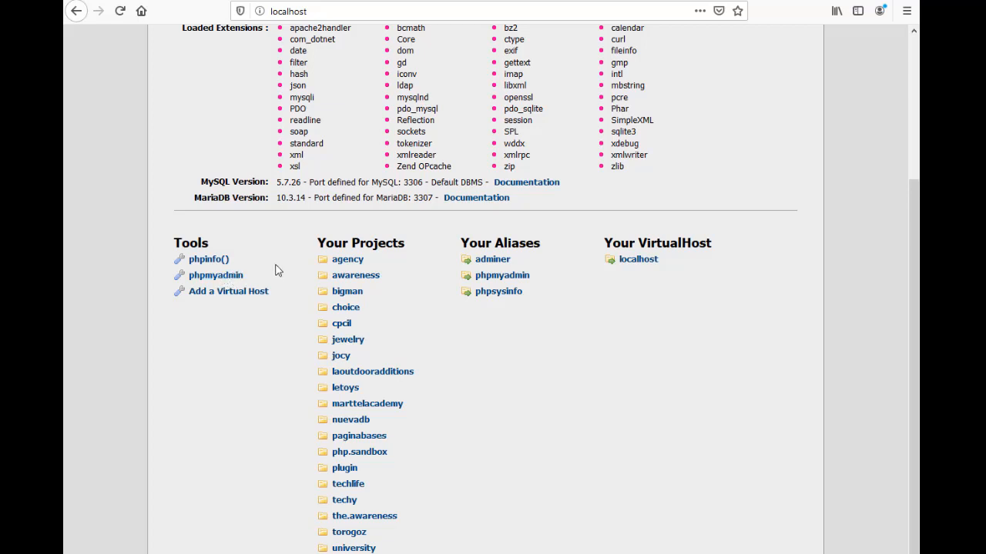
{"action": "left_click", "coordinate": [209, 279]}
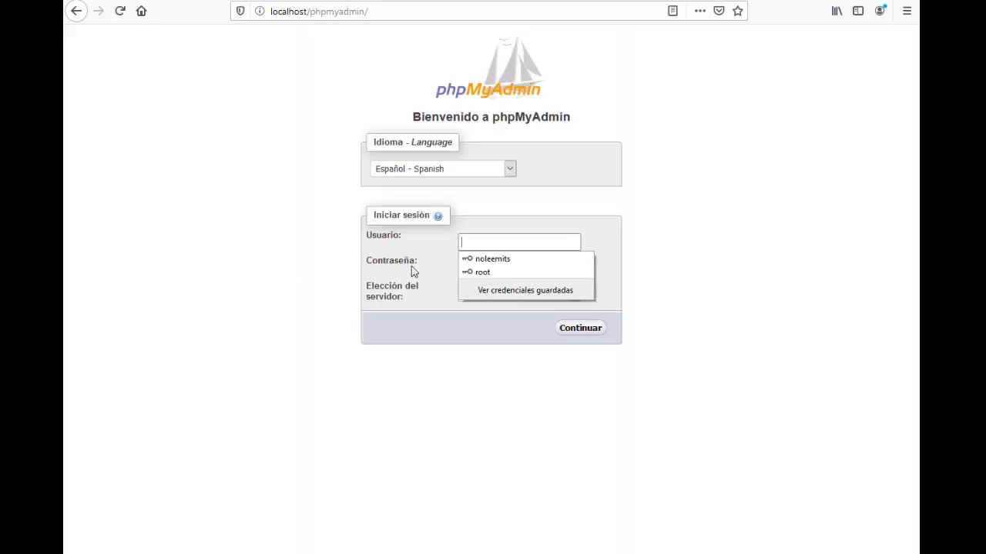
Log into phpMyAdmin as root with the administrator password
{"action": "left_click", "coordinate": [504, 227]}
{"action": "left_click", "coordinate": [511, 240]}
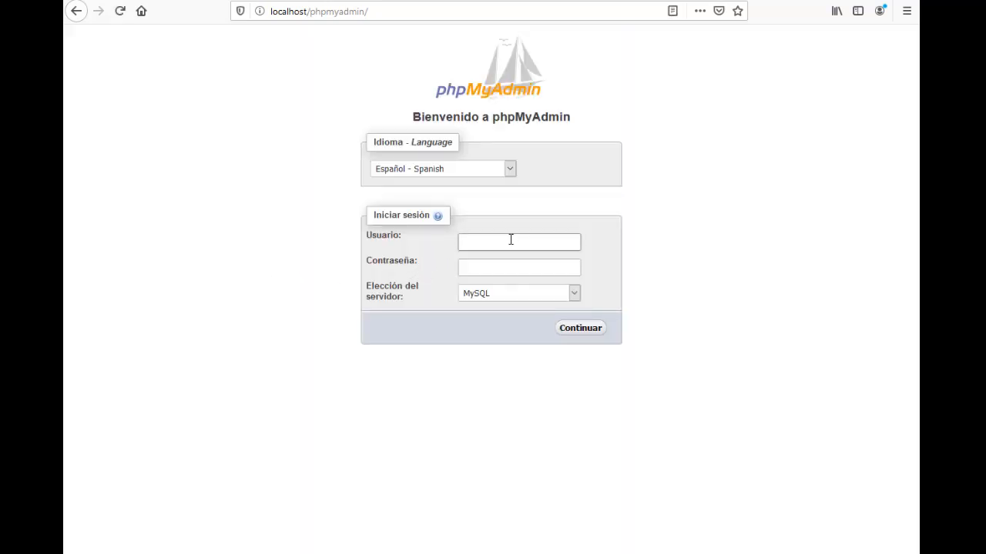
{"action": "type", "text": "root"}
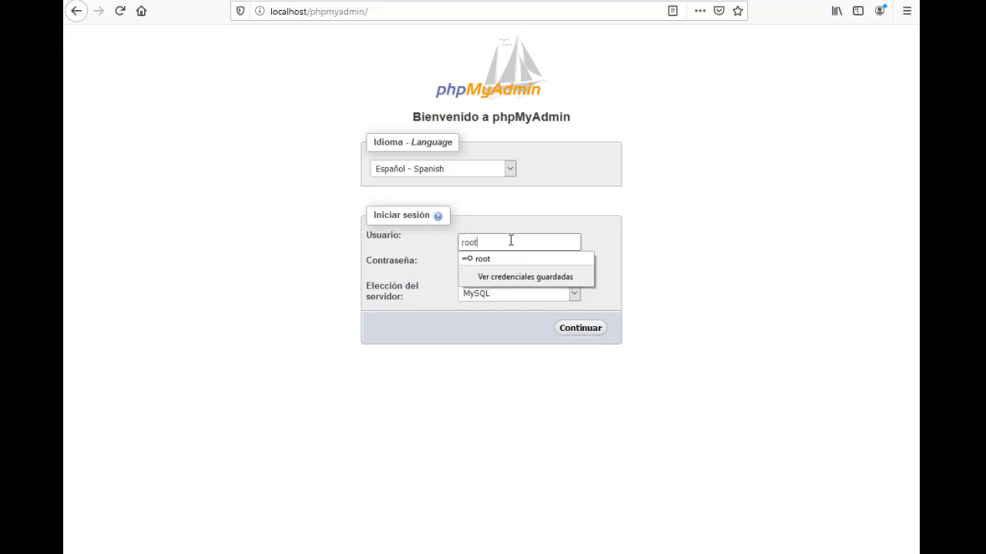
{"action": "left_click", "coordinate": [523, 232]}
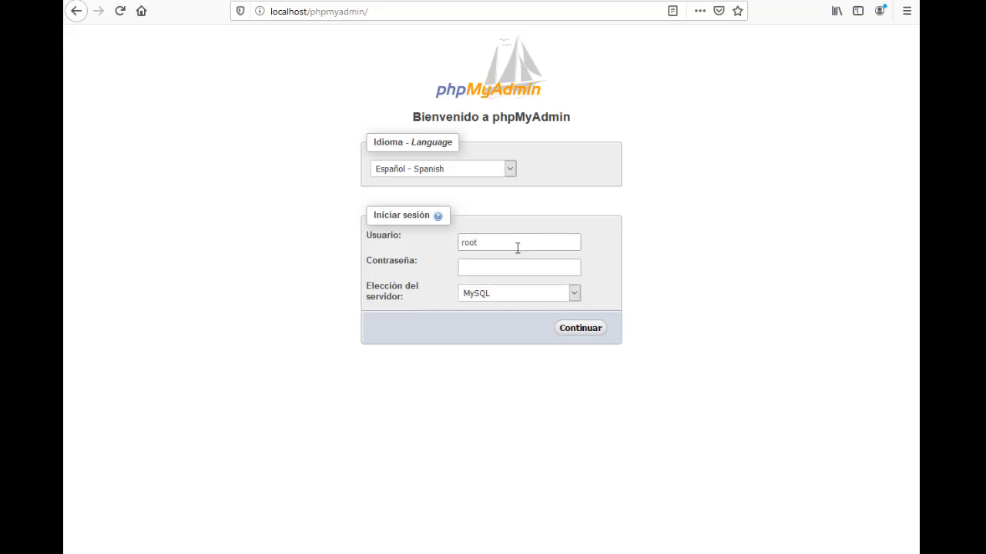
{"action": "left_click", "coordinate": [465, 269]}
{"action": "left_click", "coordinate": [482, 265]}
{"action": "left_click", "coordinate": [471, 266]}
{"action": "type", "text": "********"}
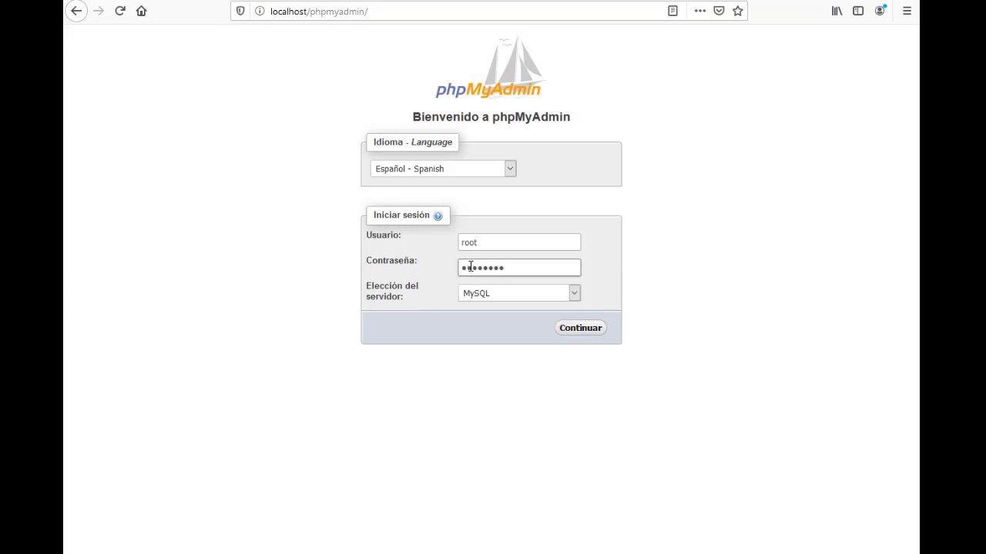
{"action": "type", "text": "**"}
{"action": "left_click", "coordinate": [589, 329]}
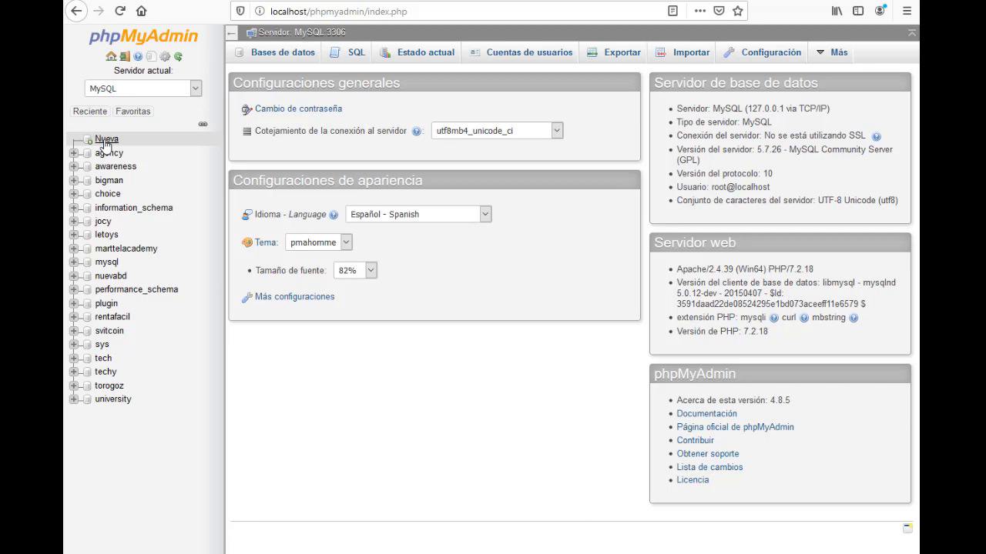
Create a database named newsite, keeping the default collation
{"action": "left_click", "coordinate": [105, 142]}
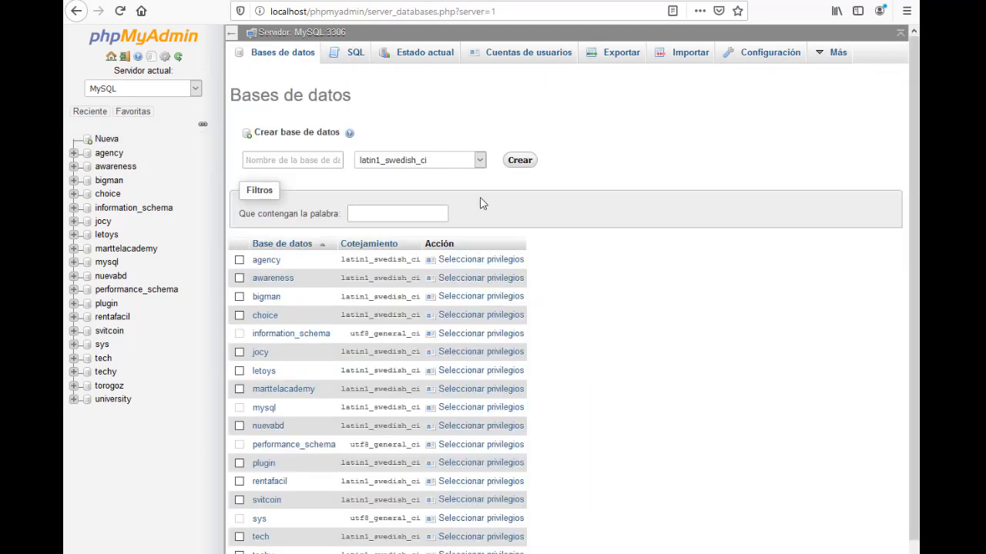
{"action": "left_click", "coordinate": [302, 160]}
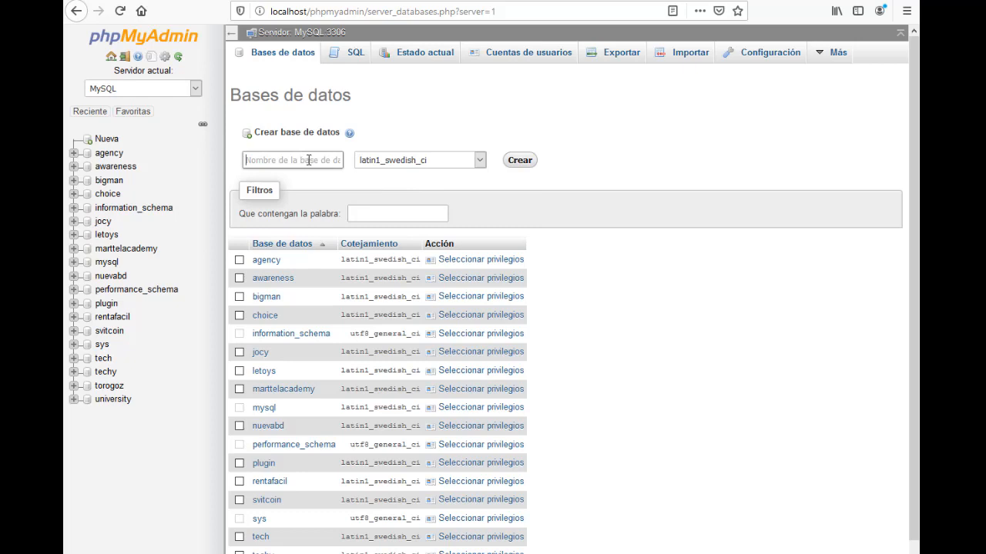
{"action": "type", "text": "newsite"}
{"action": "left_click", "coordinate": [389, 163]}
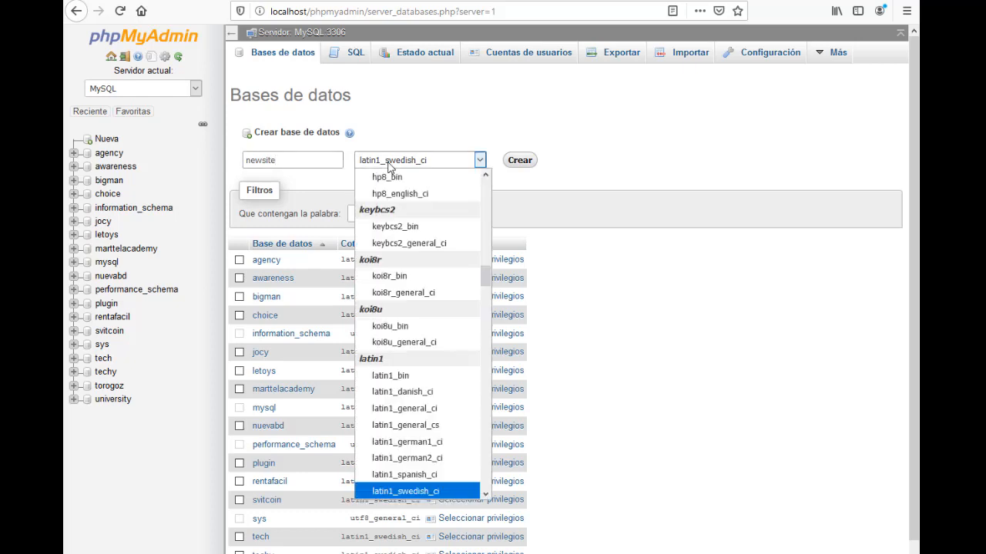
{"action": "left_click_drag", "start_coordinate": [486, 275], "coordinate": [486, 189]}
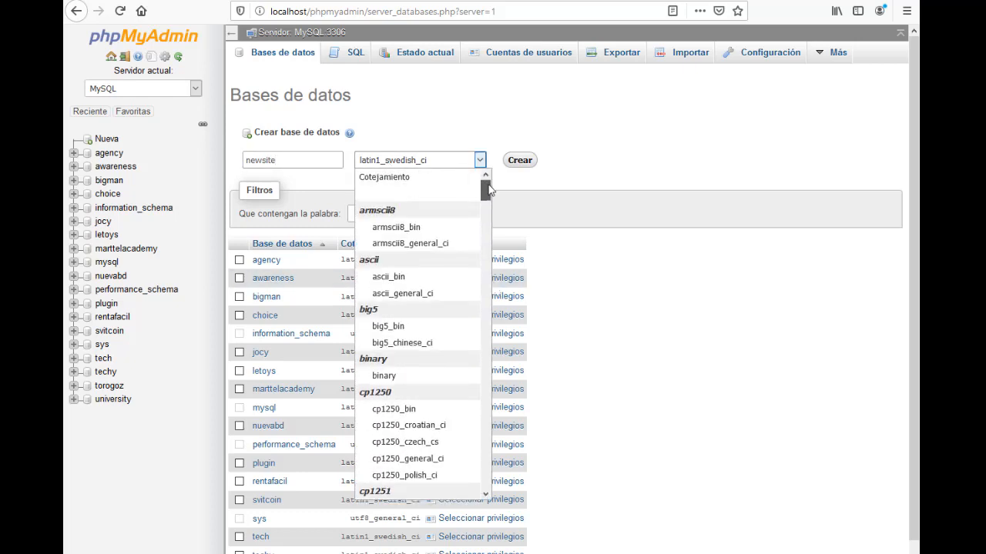
{"action": "left_click", "coordinate": [400, 179]}
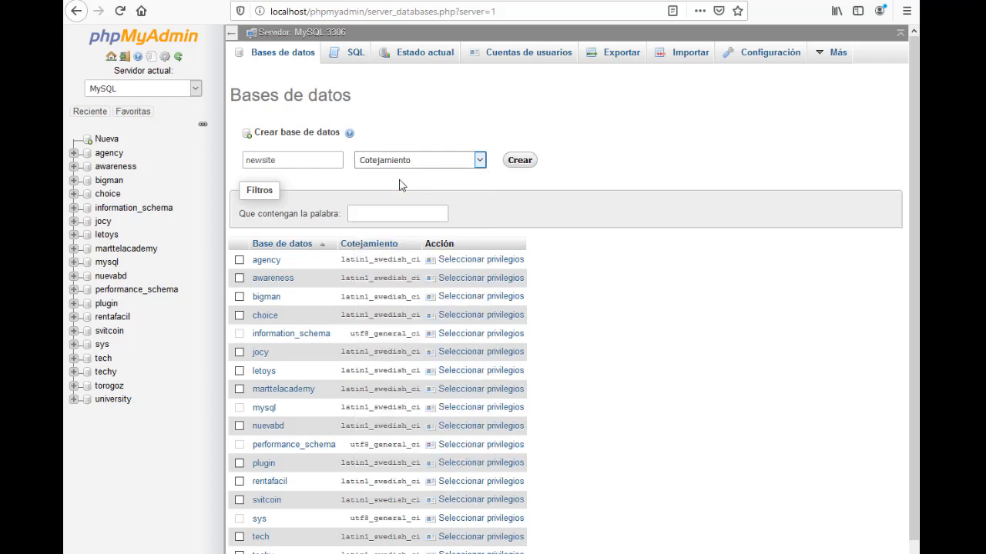
{"action": "left_click", "coordinate": [520, 161]}
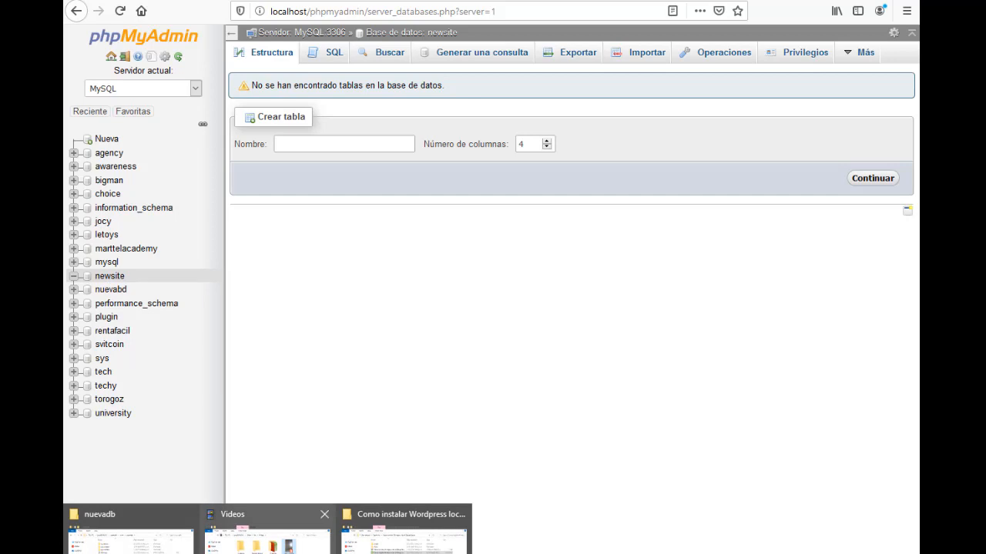
{"action": "left_click", "coordinate": [132, 532]}
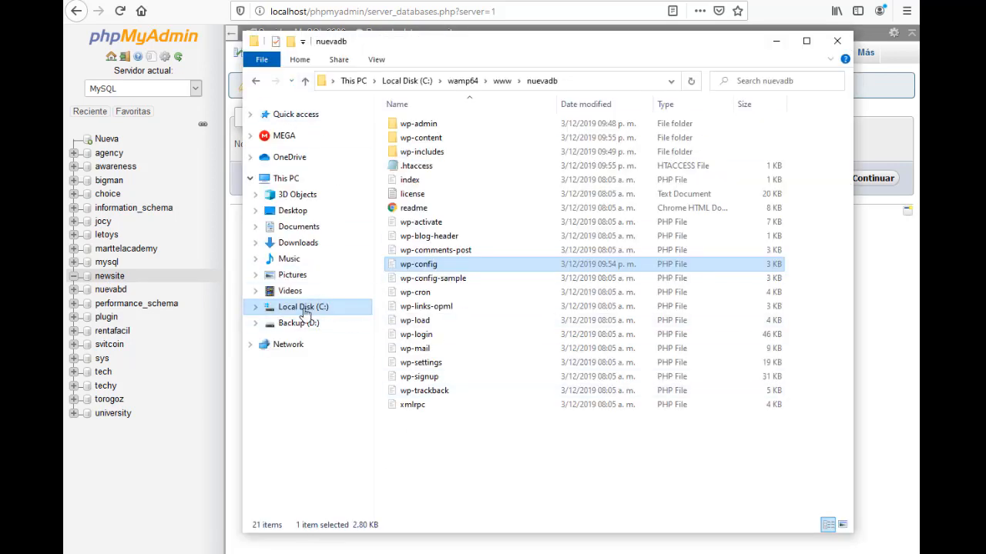
{"action": "left_click", "coordinate": [298, 308]}
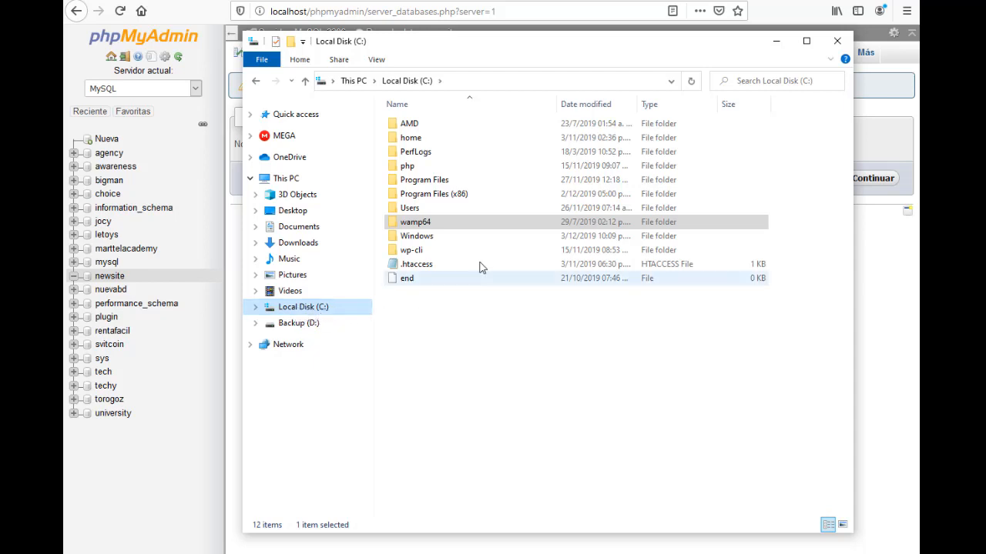
{"action": "double_click", "coordinate": [447, 224]}
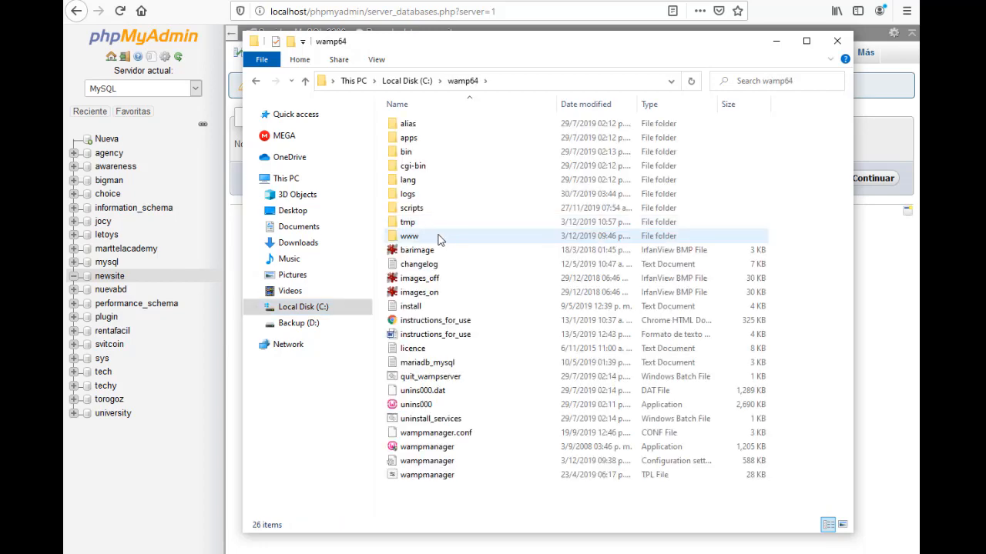
{"action": "double_click", "coordinate": [438, 237]}
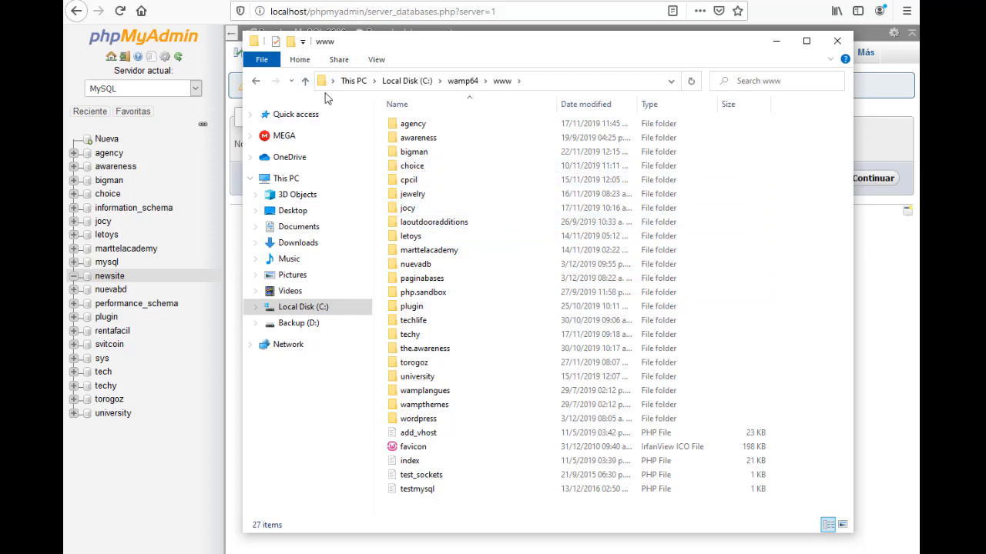
Create a folder named newsite in www and open it
{"action": "left_click", "coordinate": [291, 43]}
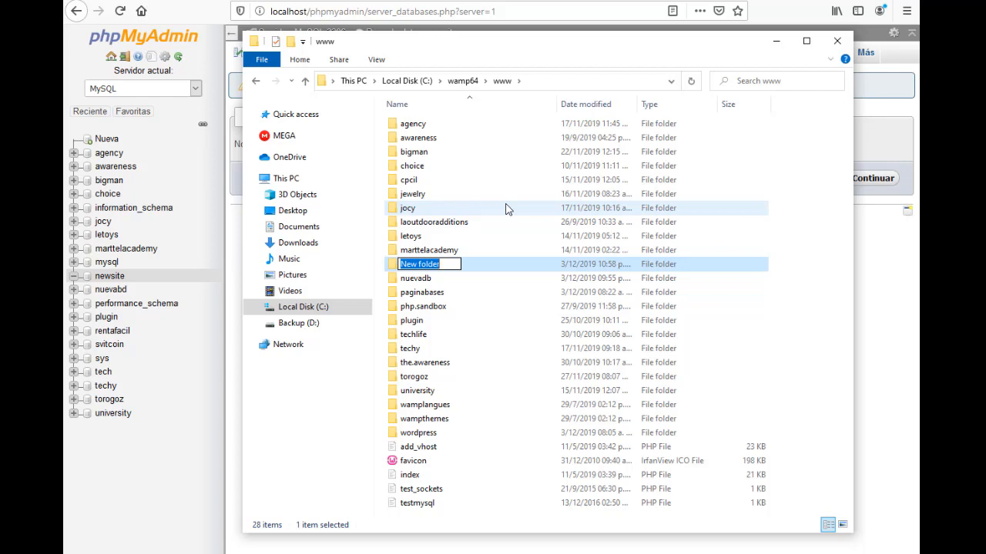
{"action": "type", "text": "newsite"}
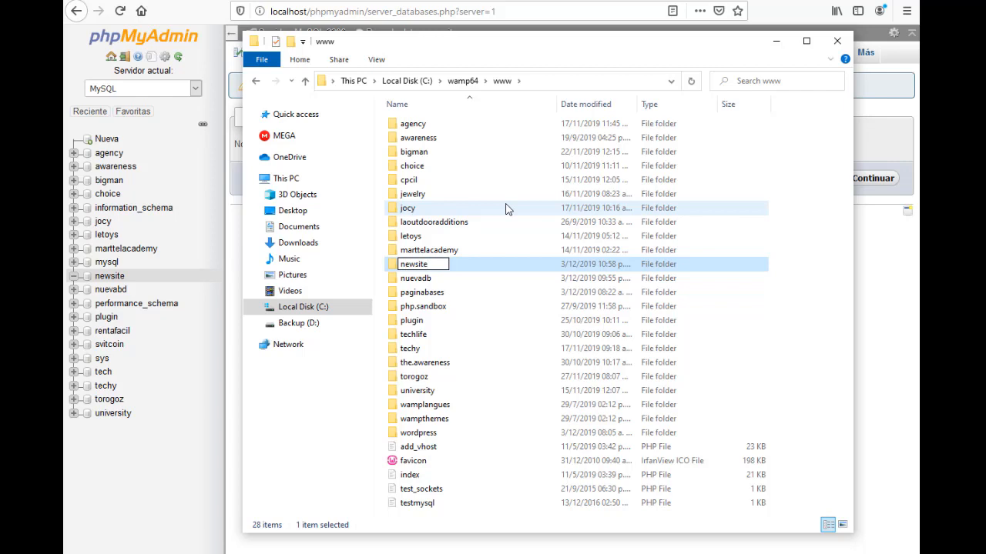
{"action": "left_click", "coordinate": [497, 267]}
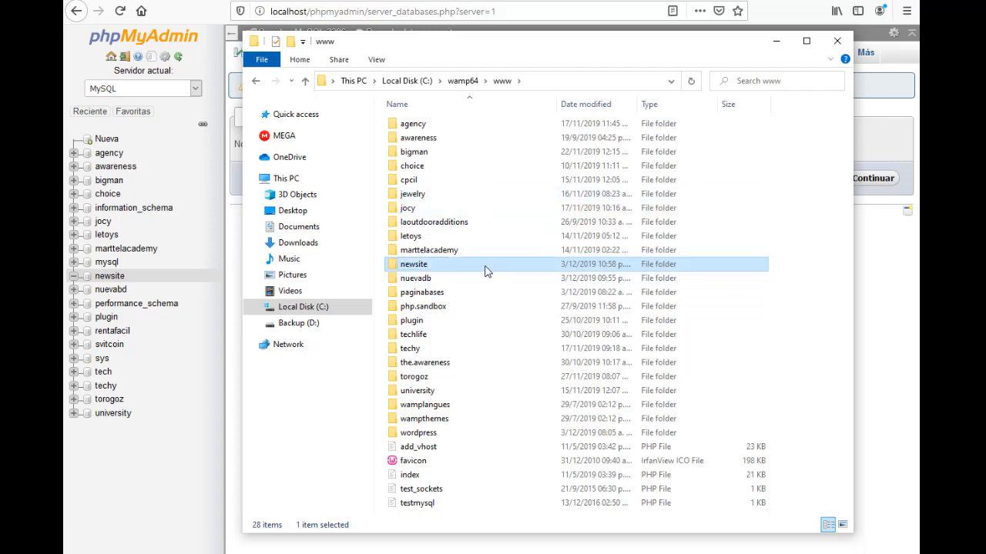
{"action": "double_click", "coordinate": [486, 268]}
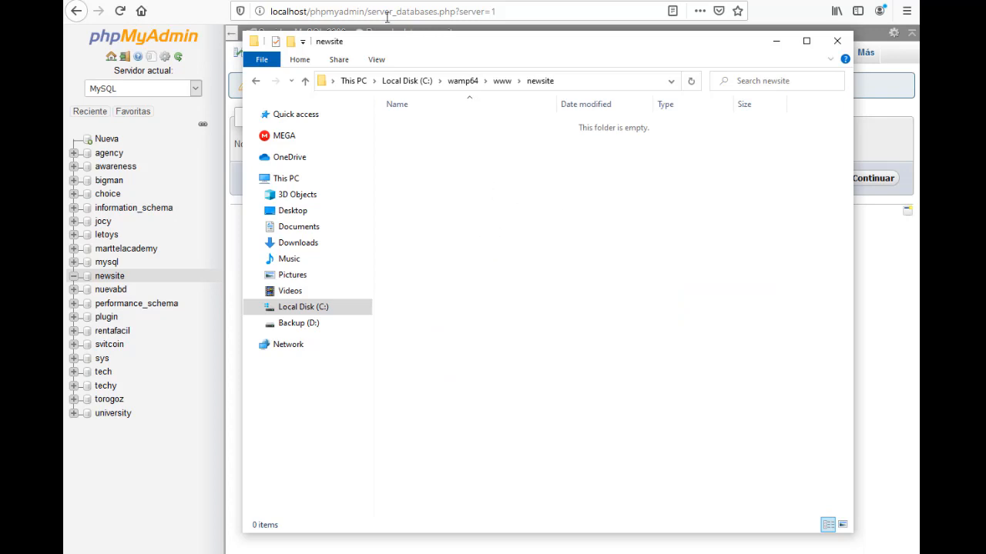
{"action": "left_click", "coordinate": [230, 0]}
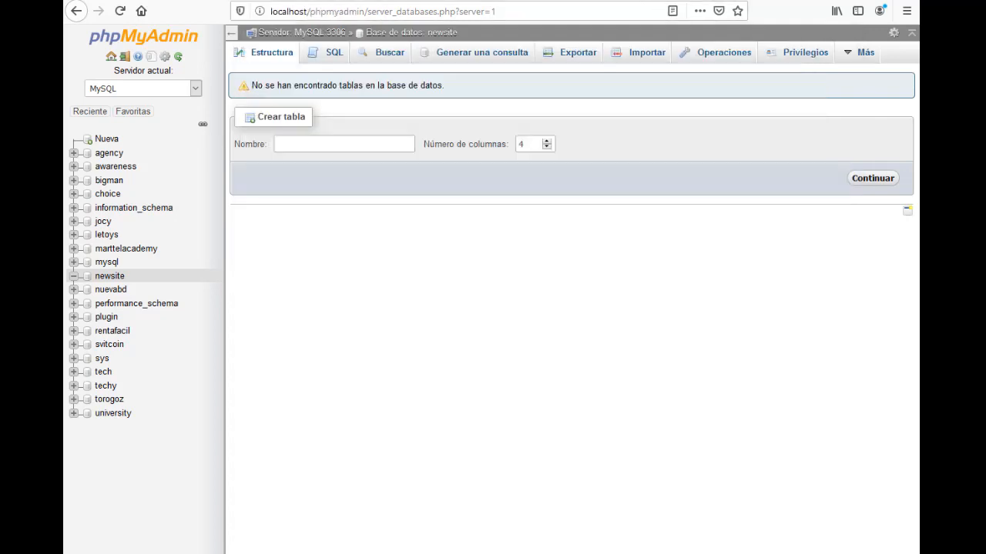
Load localhost/newsite in a new browser tab
{"action": "type", "text": "lo"}
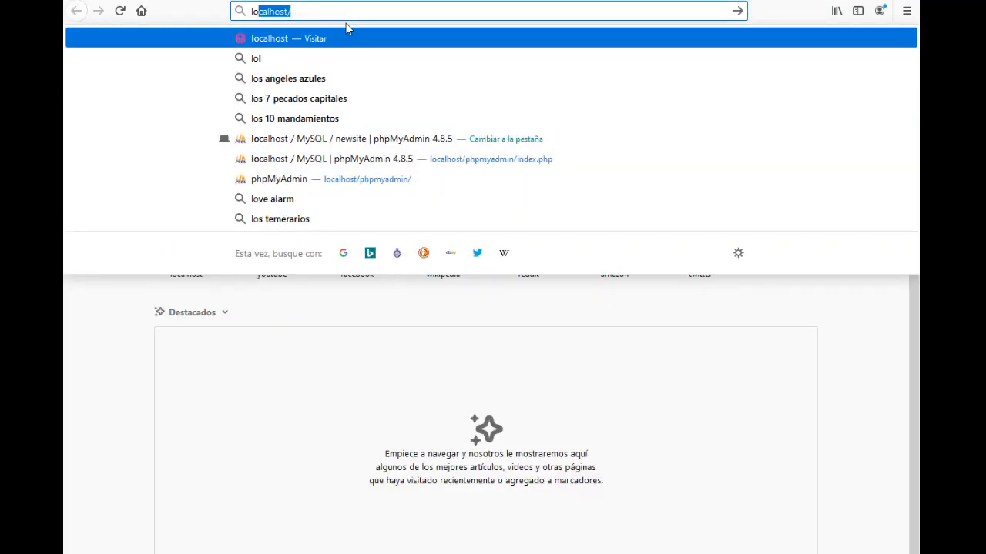
{"action": "key", "text": "Right"}
{"action": "type", "text": "newsite"}
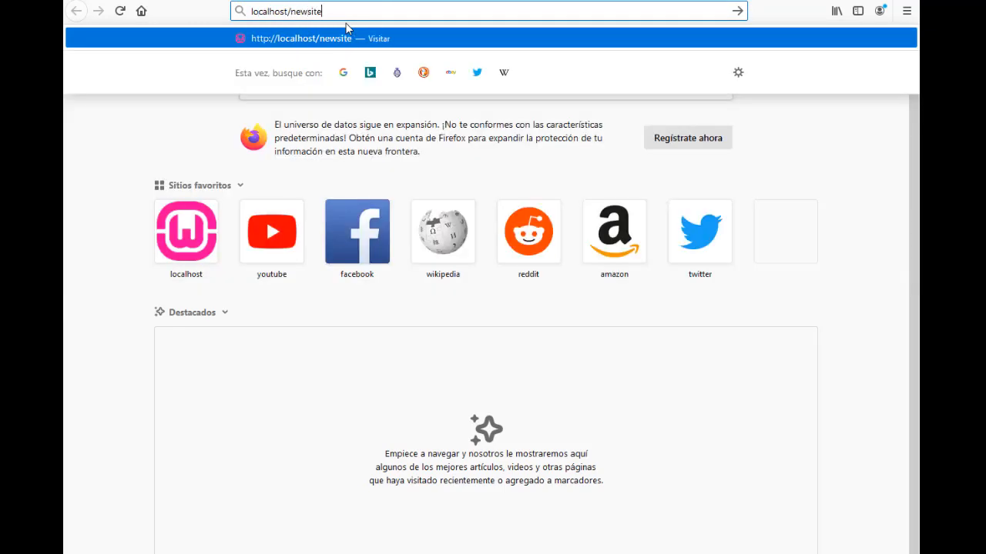
{"action": "key", "text": "Return"}
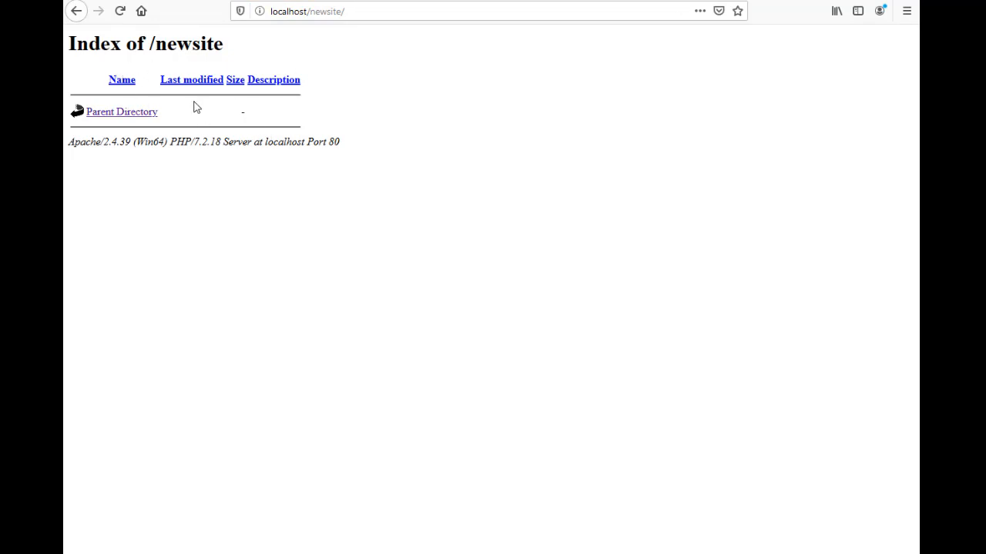
Return to the newsite database page, then bring the newsite folder window forward
{"action": "left_click", "coordinate": [151, 0]}
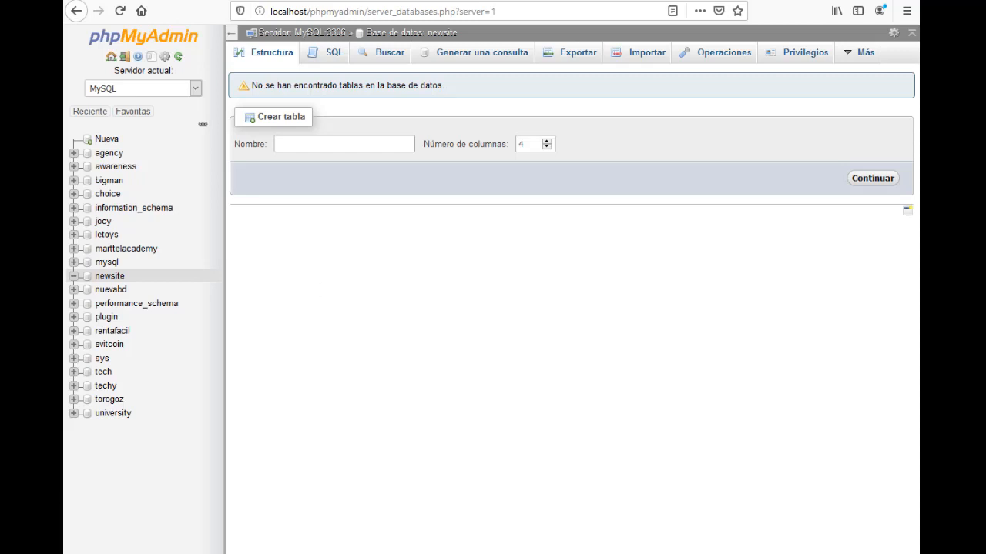
{"action": "mouse_move", "coordinate": [267, 553]}
{"action": "left_click", "coordinate": [158, 547]}
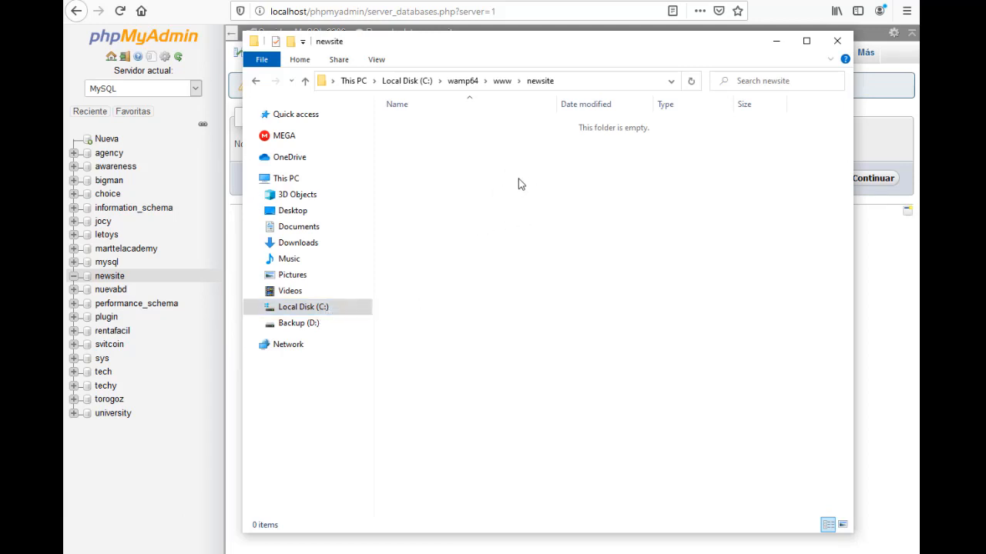
Load wordpress.org/download in a new Firefox tab
{"action": "left_click", "coordinate": [381, 11]}
{"action": "key", "text": "ctrl+t"}
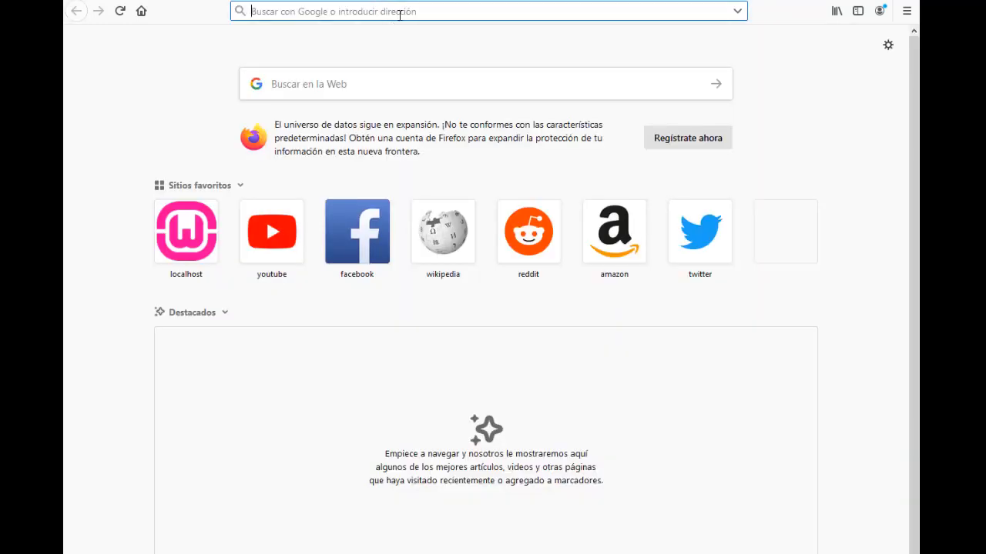
{"action": "type", "text": "wordpress."}
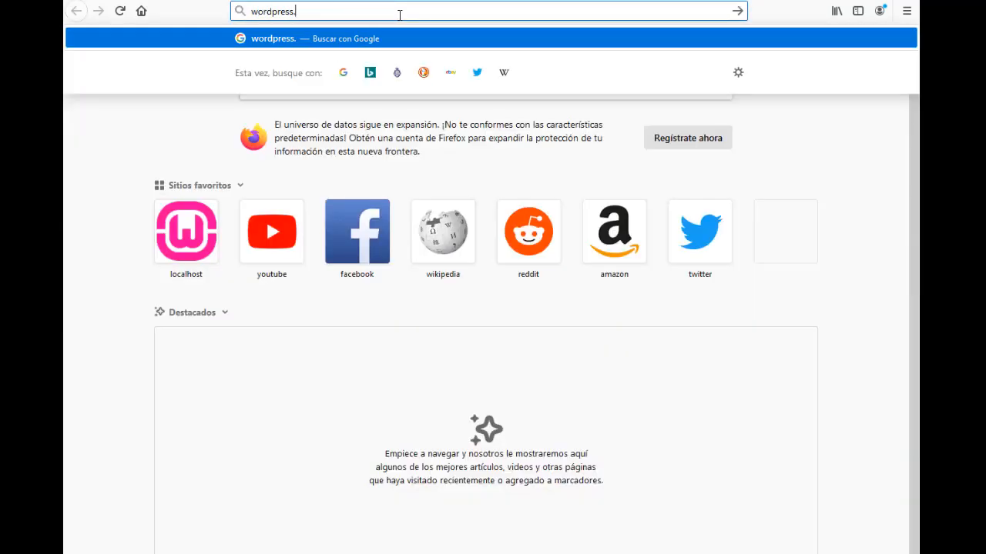
{"action": "type", "text": "org-"}
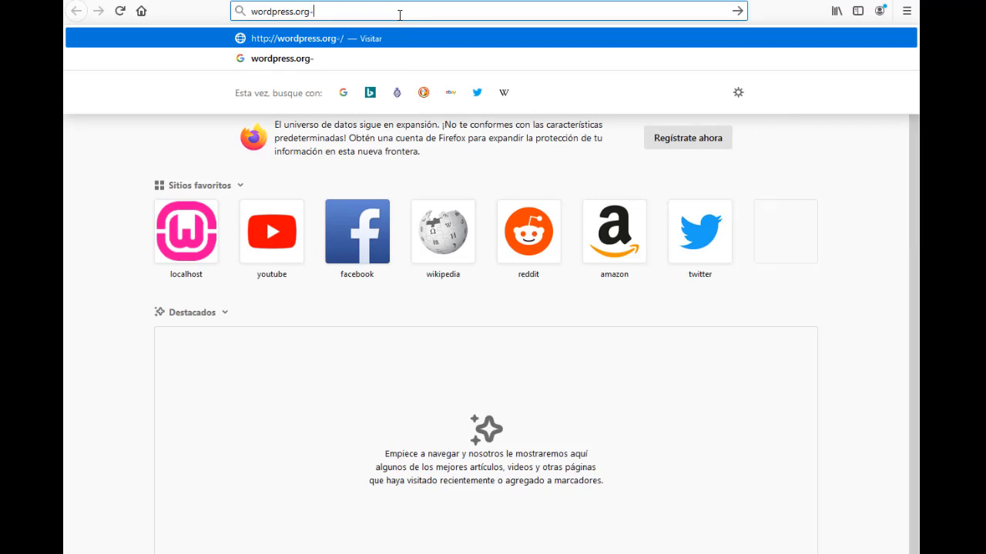
{"action": "key", "text": "BackSpace"}
{"action": "type", "text": "/"}
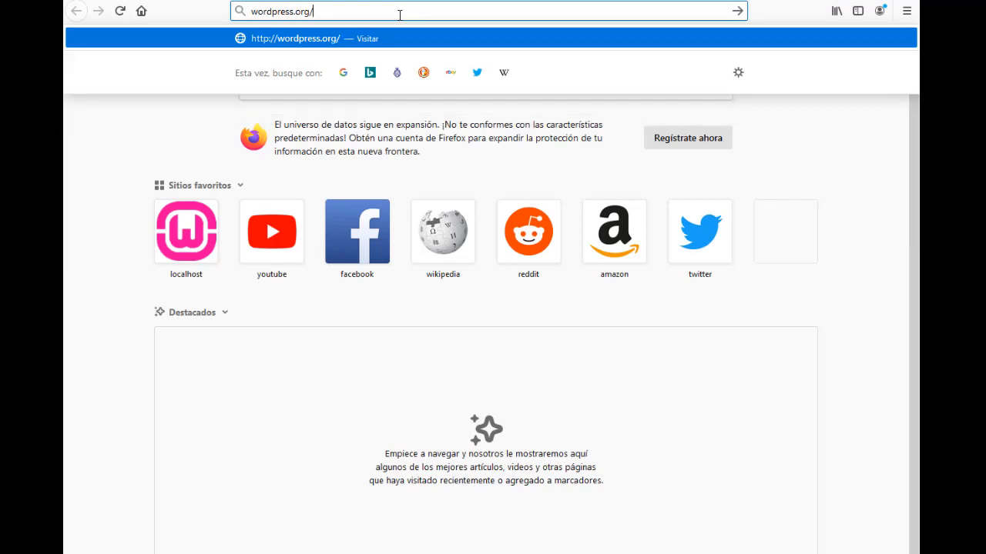
{"action": "type", "text": "downlo"}
{"action": "key", "text": "BackSpace"}
{"action": "key", "text": "BackSpace"}
{"action": "type", "text": "load"}
{"action": "key", "text": "Return"}
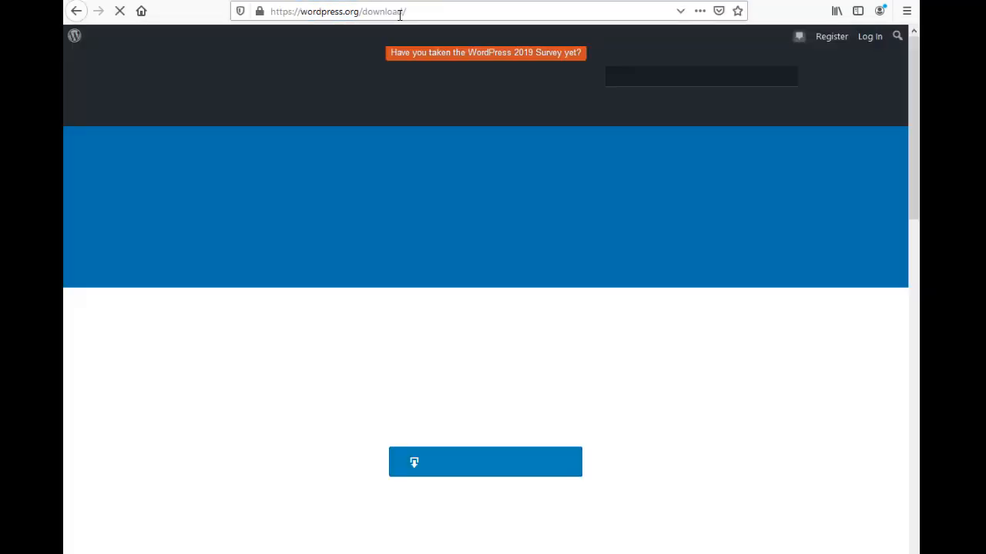
Look over the WordPress 5.3 download page, then switch back to the newsite folder
{"action": "scroll", "coordinate": [451, 100], "scroll_direction": "down", "scroll_amount": 5}
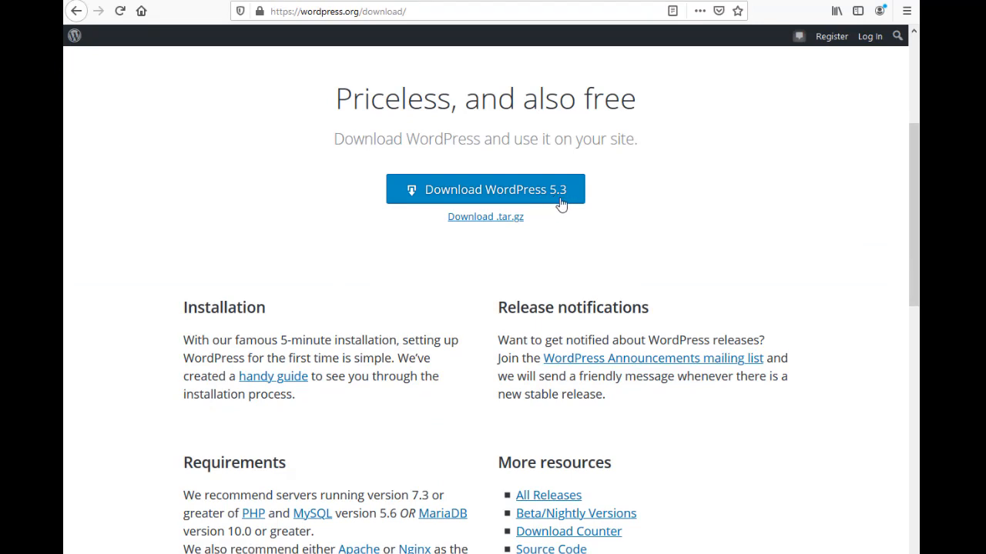
{"action": "scroll", "coordinate": [564, 207], "scroll_direction": "up", "scroll_amount": 2}
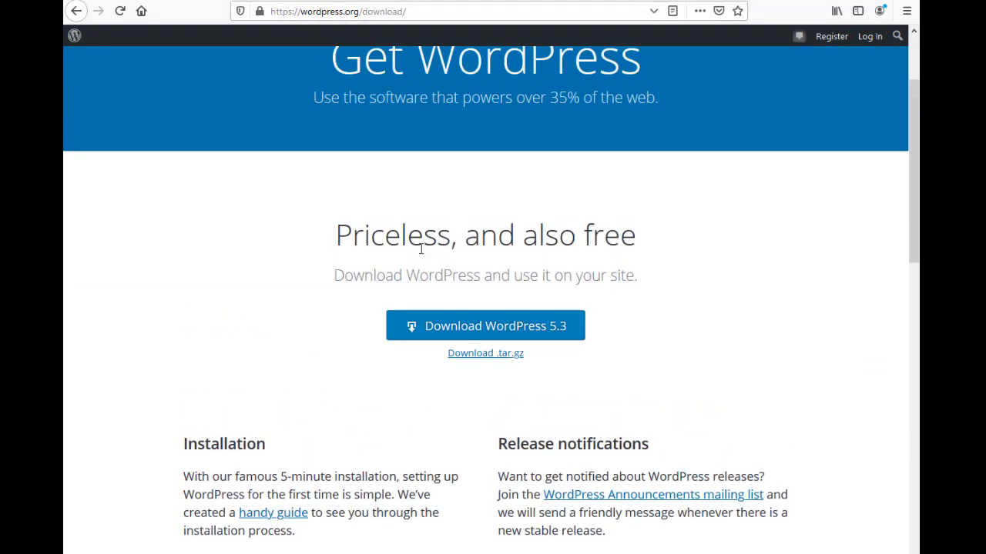
{"action": "mouse_move", "coordinate": [268, 553]}
{"action": "left_click", "coordinate": [169, 539]}
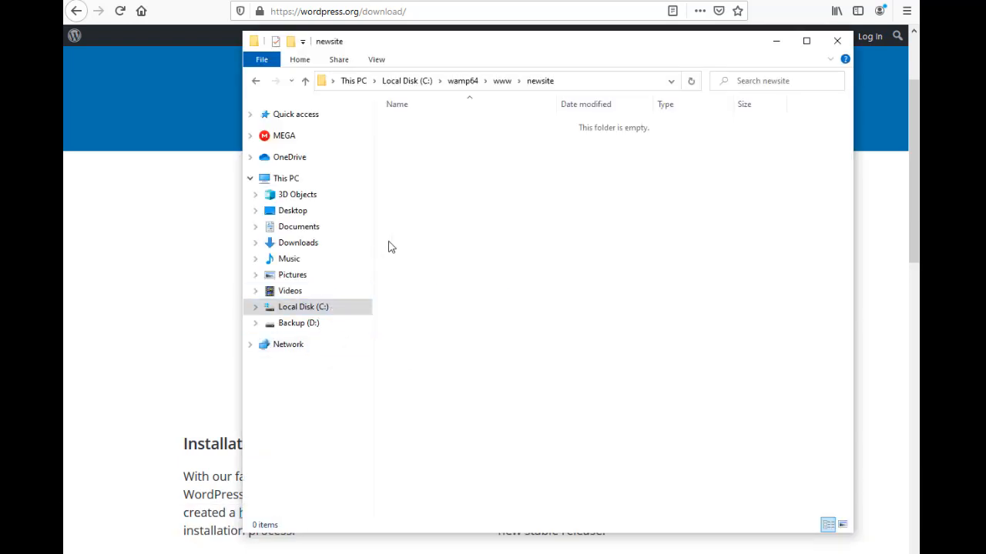
Select all 19 WordPress files and folders in www\wordpress\wordpress
{"action": "left_click", "coordinate": [305, 82]}
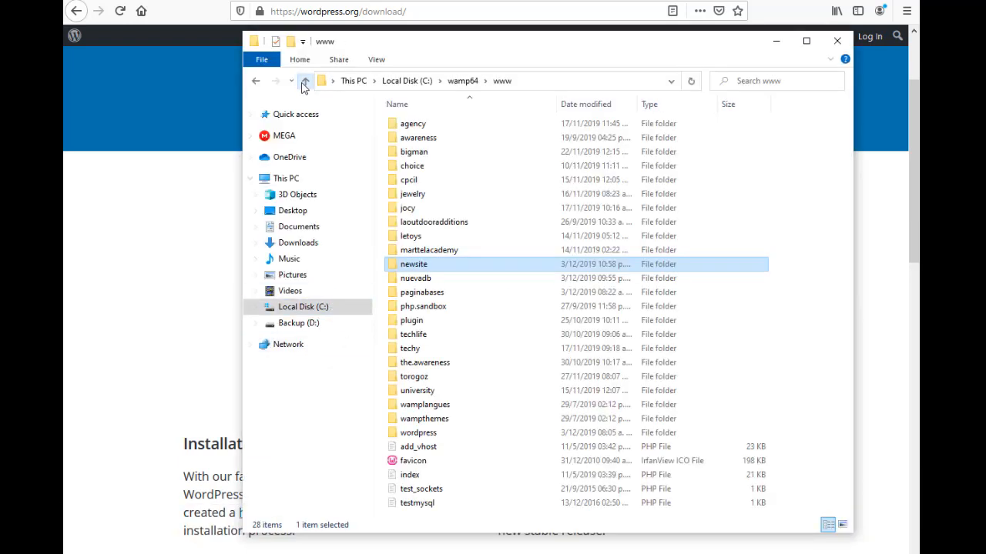
{"action": "left_click", "coordinate": [433, 434]}
{"action": "double_click", "coordinate": [450, 436]}
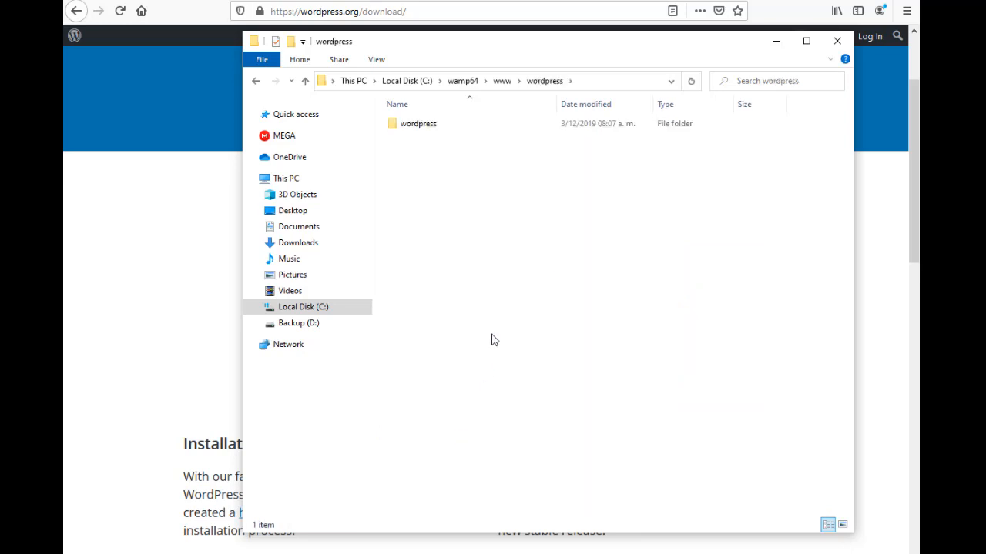
{"action": "double_click", "coordinate": [450, 124]}
{"action": "left_click", "coordinate": [452, 124]}
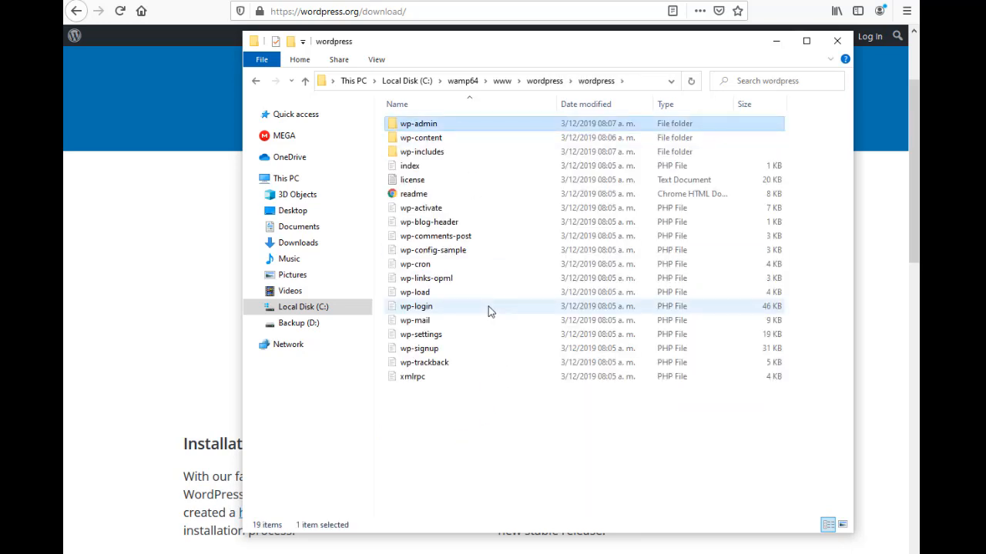
{"action": "left_click", "coordinate": [466, 382], "text": "shift"}
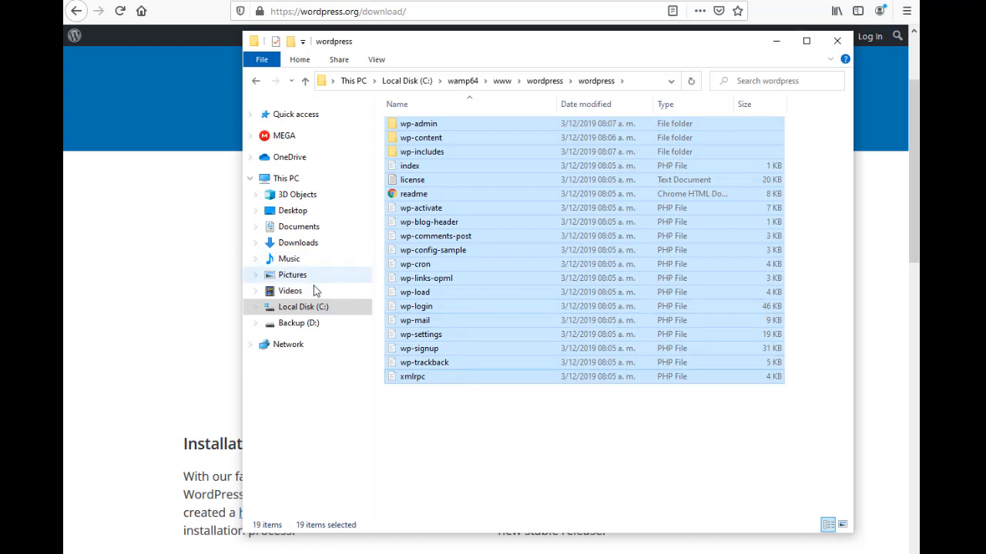
Go back up to www and open the newsite folder
{"action": "left_click", "coordinate": [306, 82]}
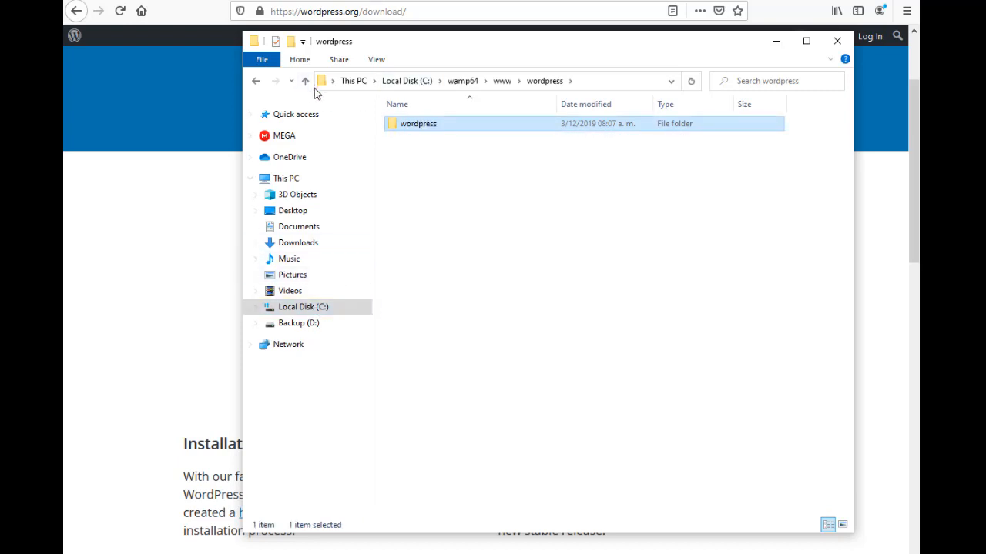
{"action": "left_click", "coordinate": [305, 82]}
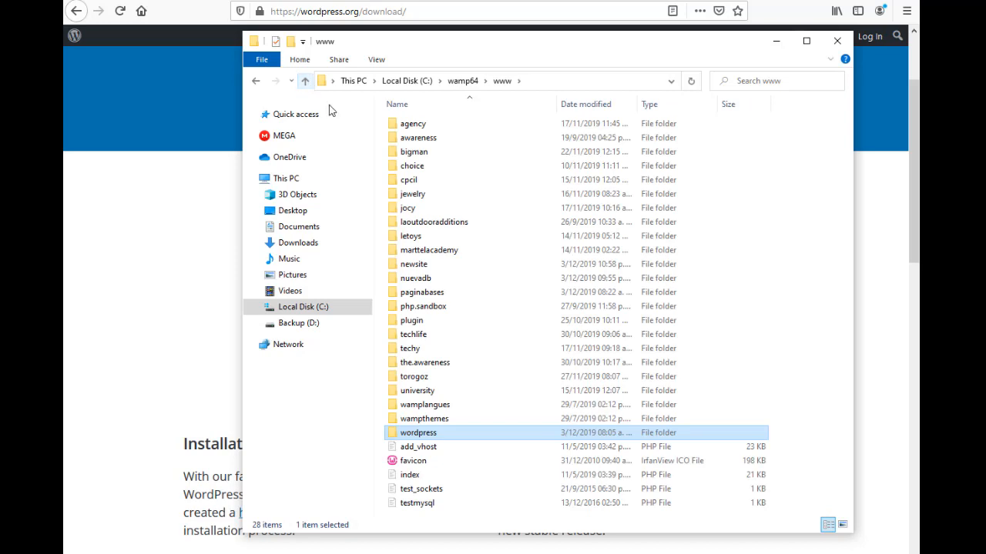
{"action": "left_click", "coordinate": [463, 311]}
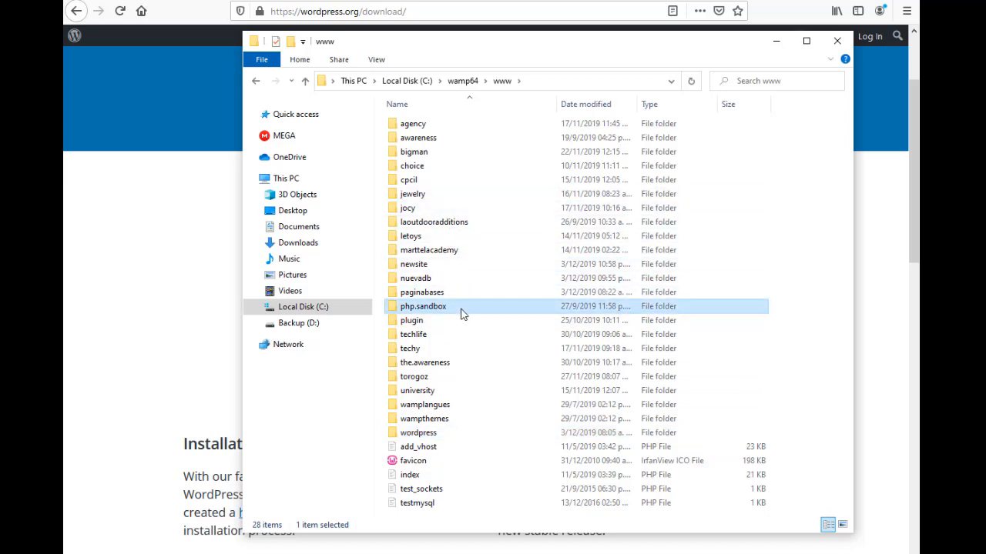
{"action": "key", "text": "n"}
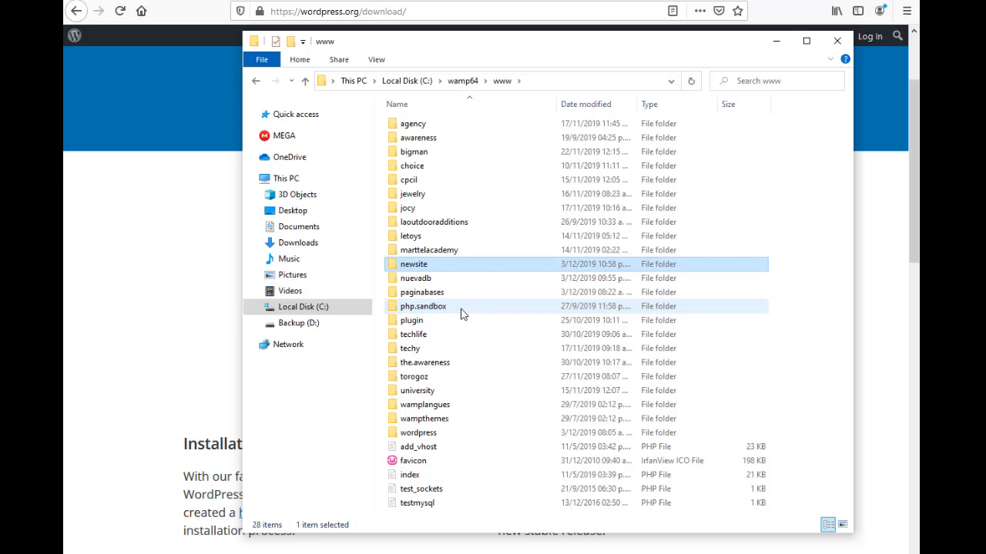
{"action": "double_click", "coordinate": [457, 271]}
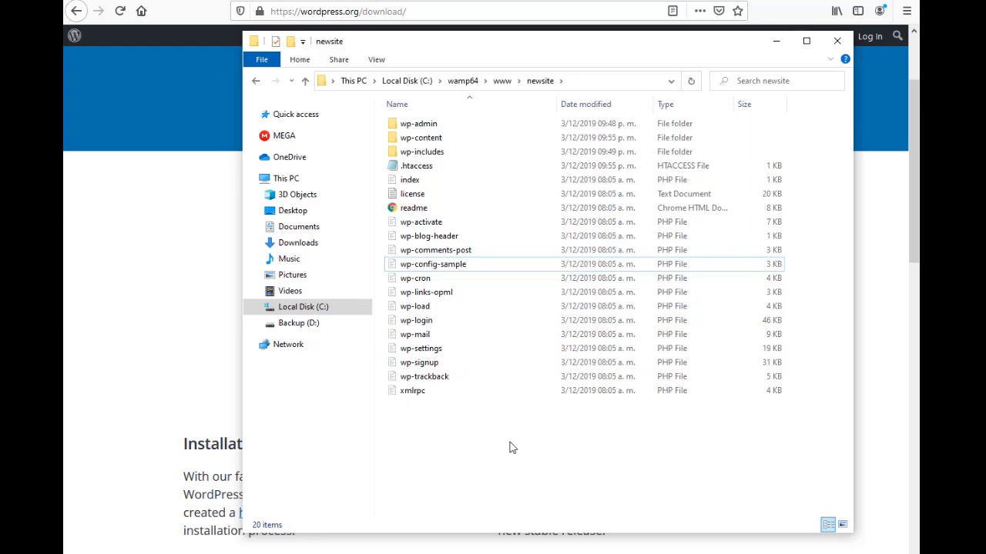
Duplicate wp-config-sample in newsite and rename the copy to wp-config
{"action": "left_click", "coordinate": [415, 270]}
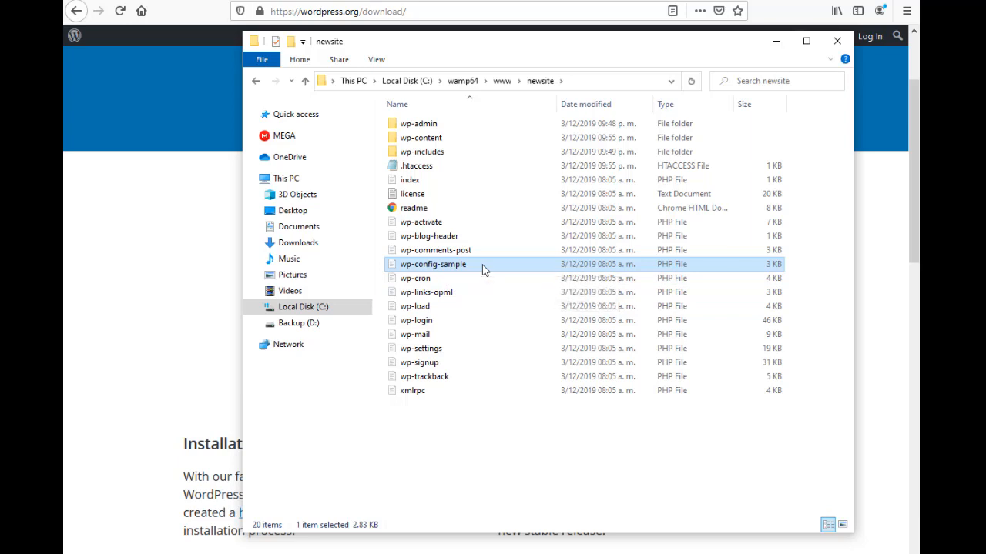
{"action": "key", "text": "ctrl+v"}
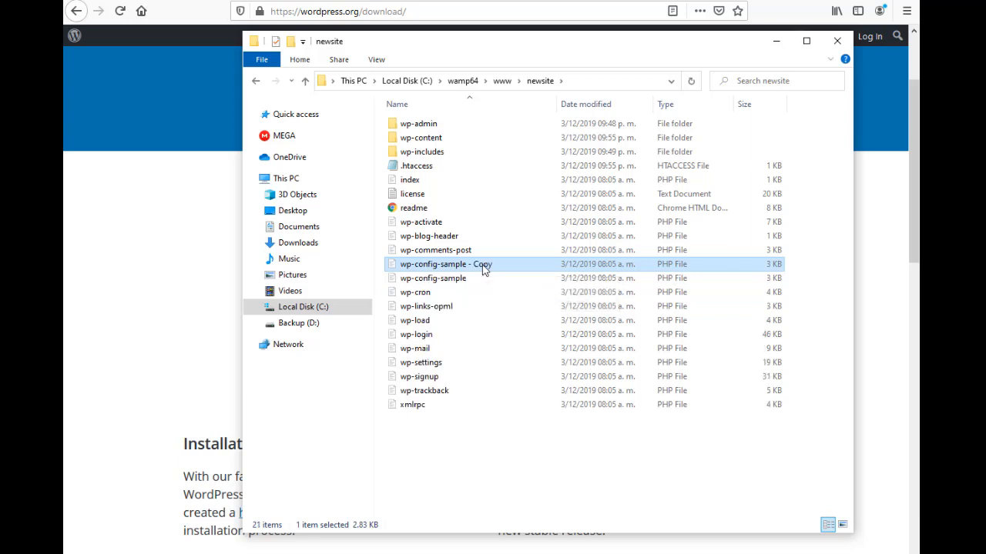
{"action": "left_click", "coordinate": [498, 265]}
{"action": "left_click", "coordinate": [502, 264]}
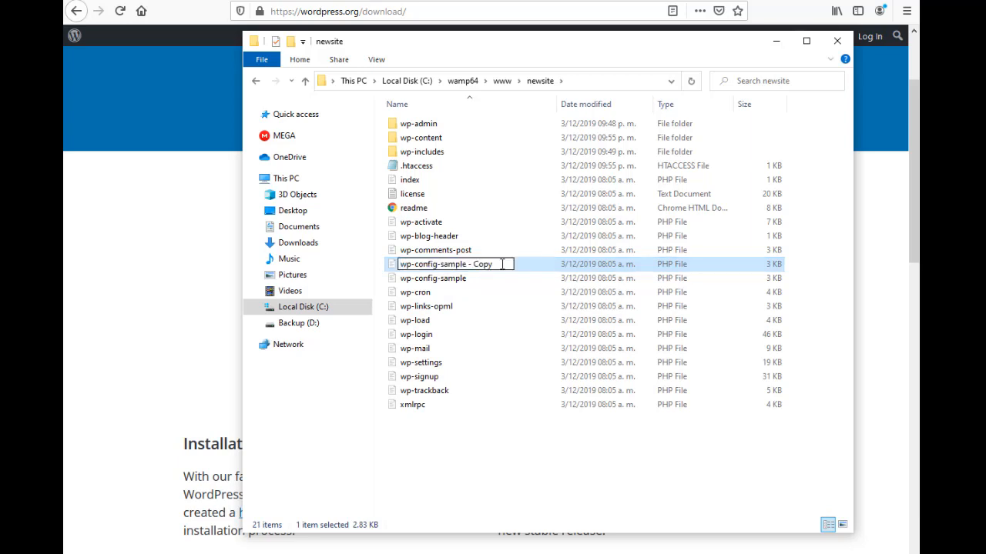
{"action": "key", "text": "BackSpace"}
{"action": "key", "text": "BackSpace"}
{"action": "key", "text": "BackSpace"}
{"action": "key", "text": "BackSpace"}
{"action": "key", "text": "BackSpace"}
{"action": "key", "text": "BackSpace"}
{"action": "key", "text": "BackSpace"}
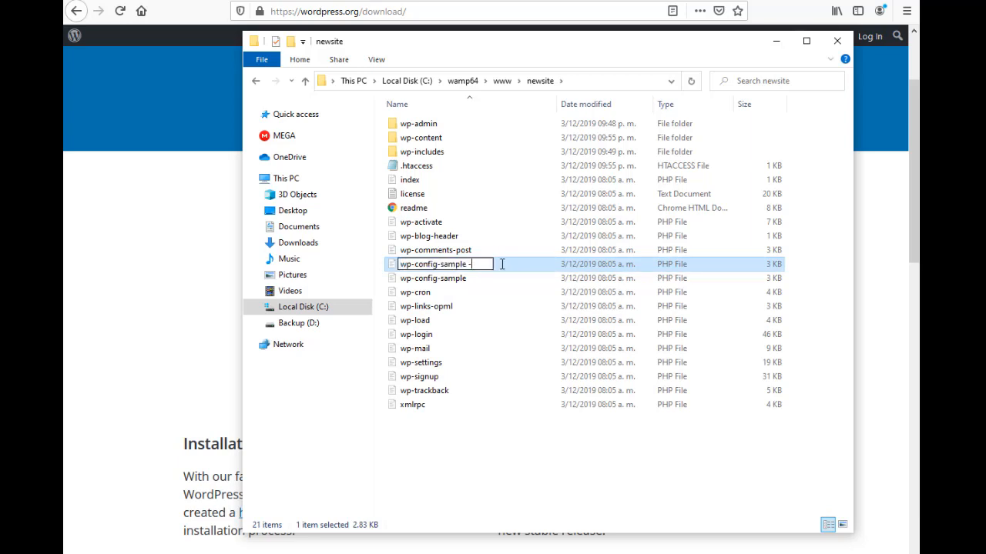
{"action": "key", "text": "BackSpace"}
{"action": "key", "text": "BackSpace"}
{"action": "key", "text": "BackSpace"}
{"action": "key", "text": "BackSpace"}
{"action": "key", "text": "BackSpace"}
{"action": "key", "text": "BackSpace"}
{"action": "key", "text": "BackSpace"}
{"action": "key", "text": "Return"}
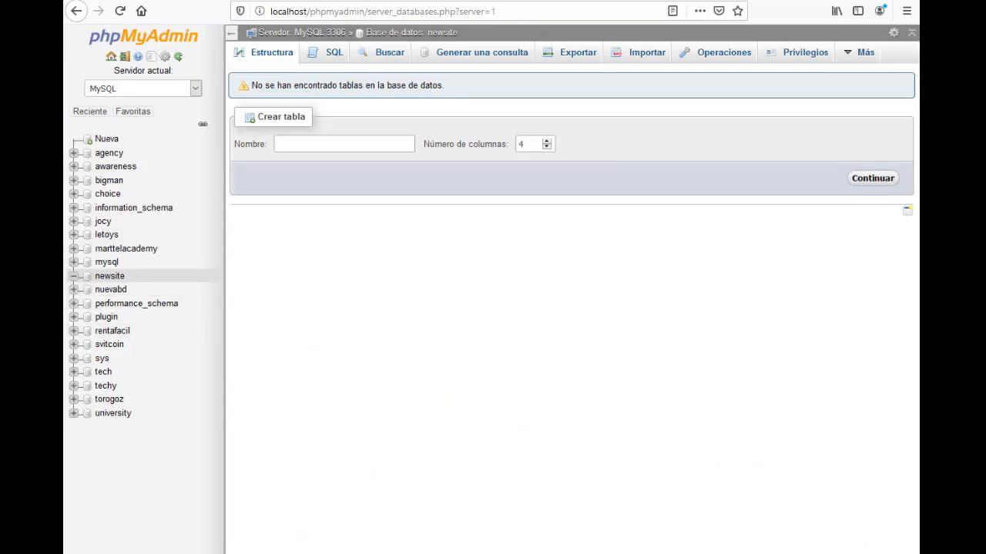
Open wp-config in the code editor and set the database name to newsite
{"action": "mouse_move", "coordinate": [211, 553]}
{"action": "mouse_move", "coordinate": [246, 553]}
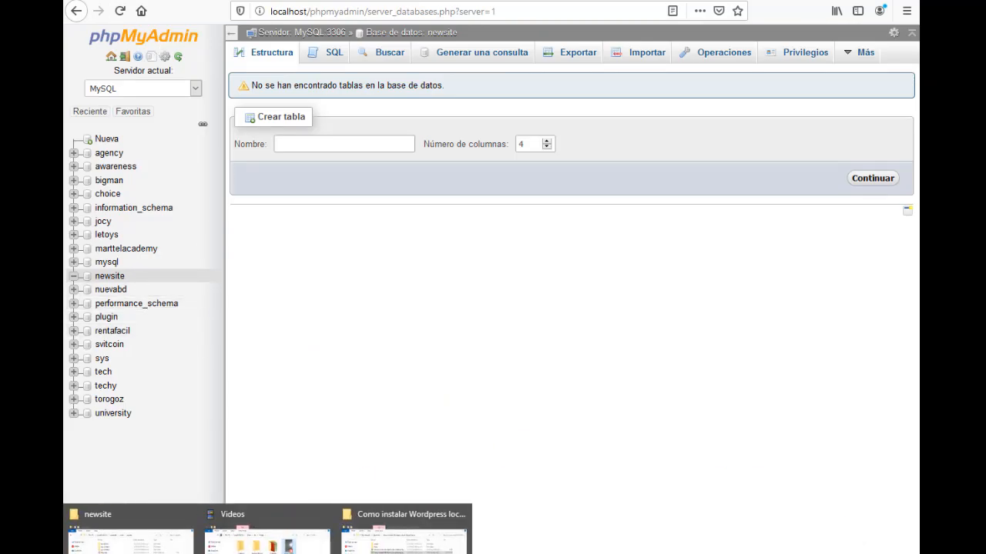
{"action": "left_click", "coordinate": [131, 532]}
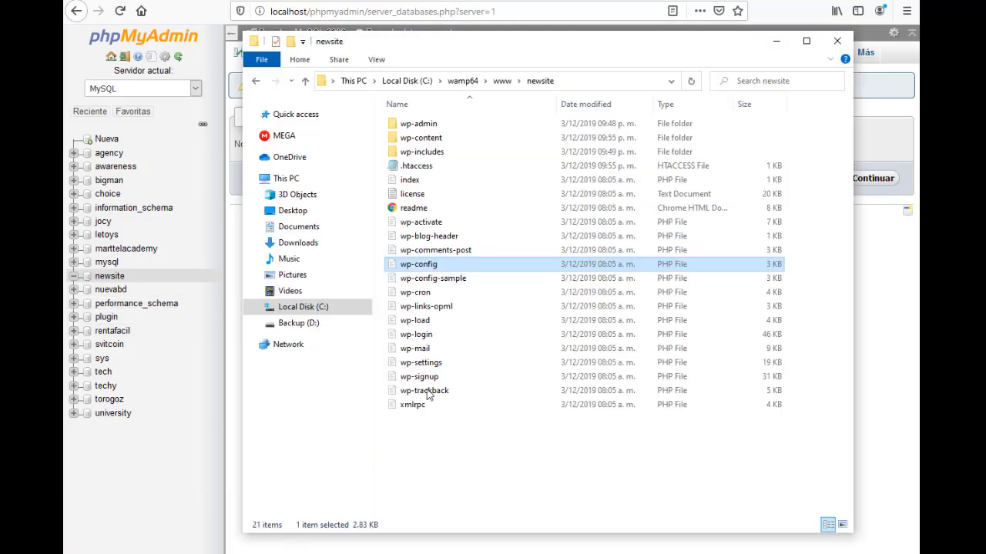
{"action": "double_click", "coordinate": [467, 265]}
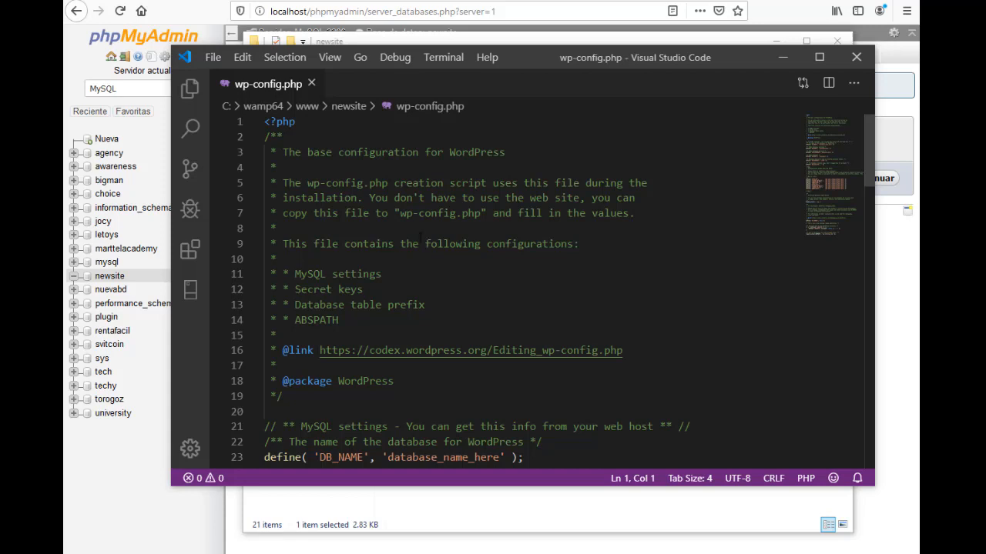
{"action": "scroll", "coordinate": [419, 235], "scroll_direction": "down", "scroll_amount": 3}
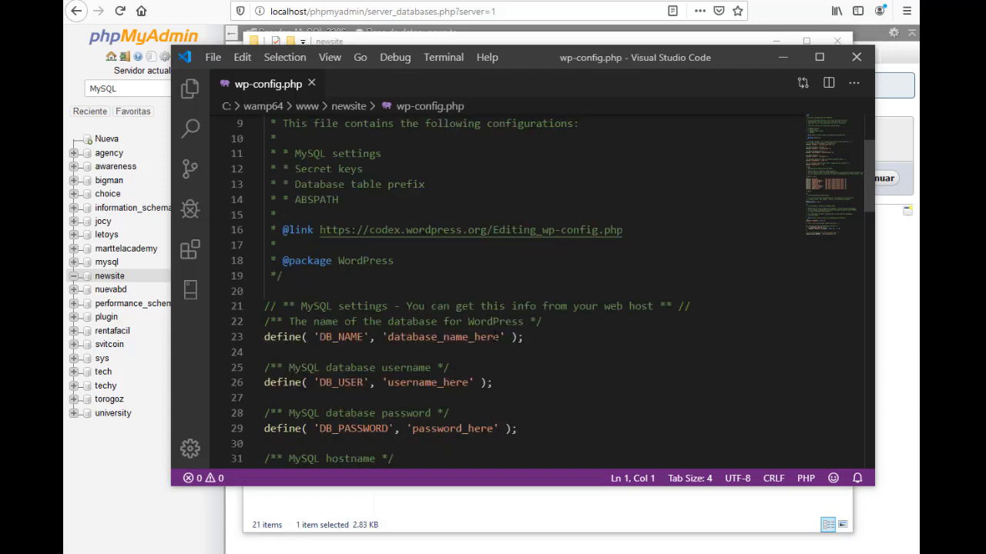
{"action": "left_click_drag", "start_coordinate": [499, 339], "coordinate": [387, 339]}
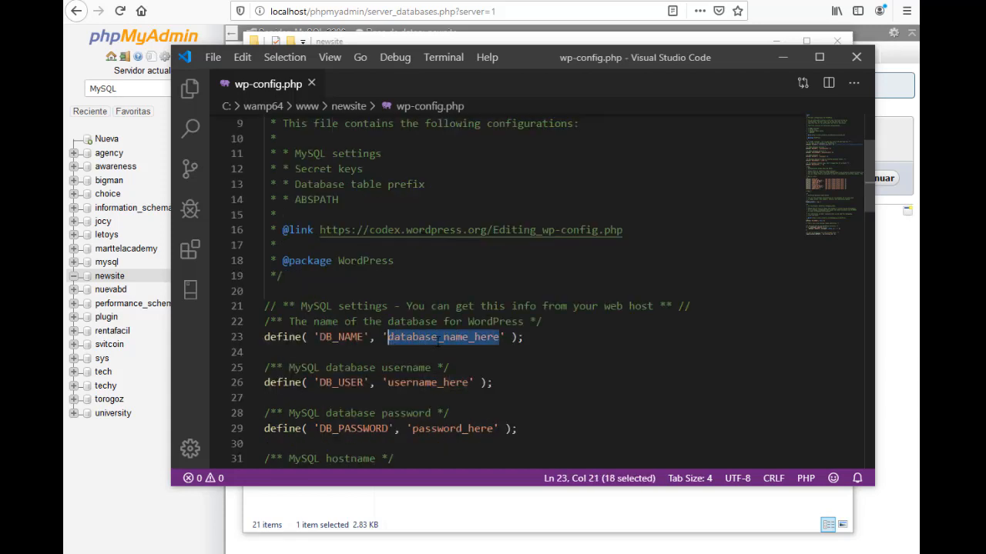
{"action": "type", "text": "newsite"}
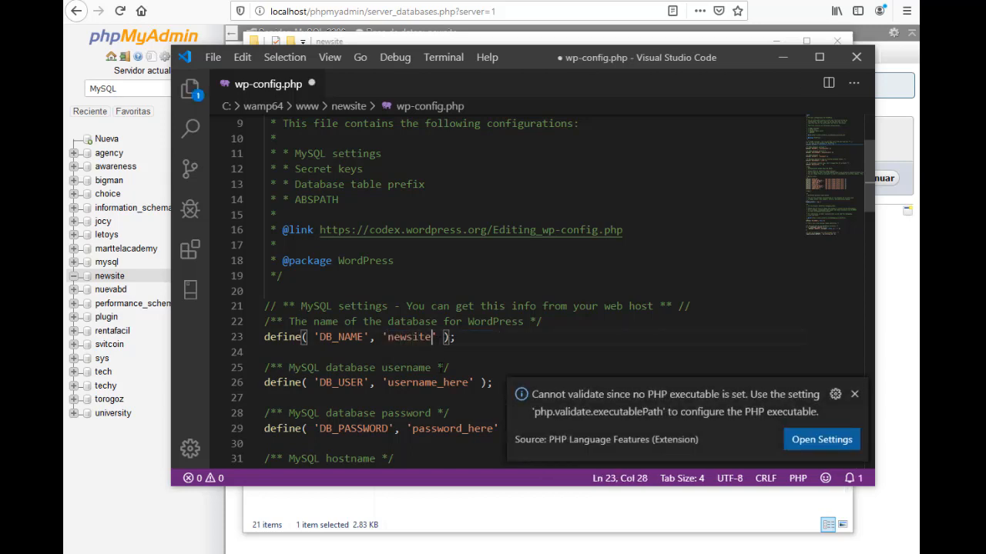
Set the database user to root and enter the database password
{"action": "scroll", "coordinate": [471, 341], "scroll_direction": "down", "scroll_amount": 1}
{"action": "left_click", "coordinate": [452, 342]}
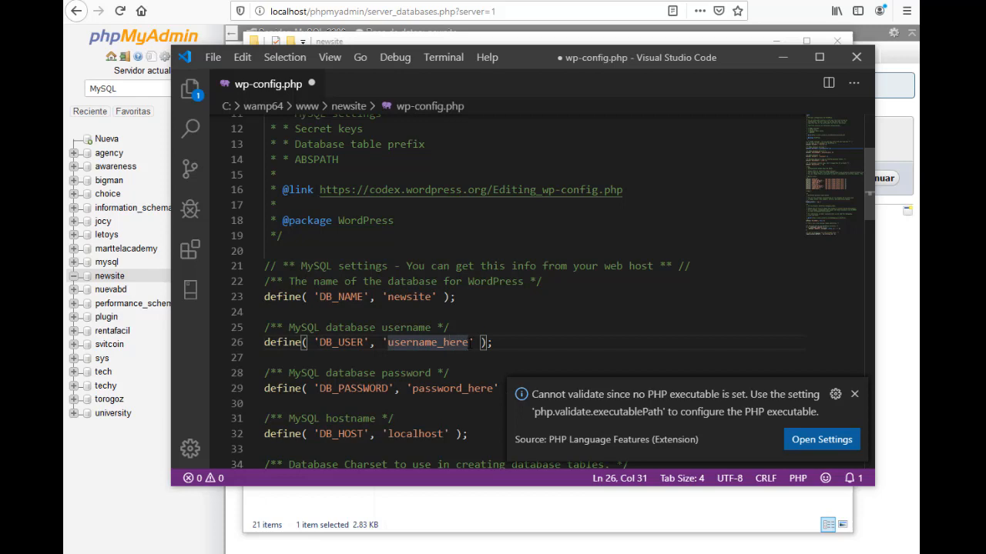
{"action": "left_click", "coordinate": [469, 344]}
{"action": "left_click_drag", "start_coordinate": [471, 343], "coordinate": [387, 342]}
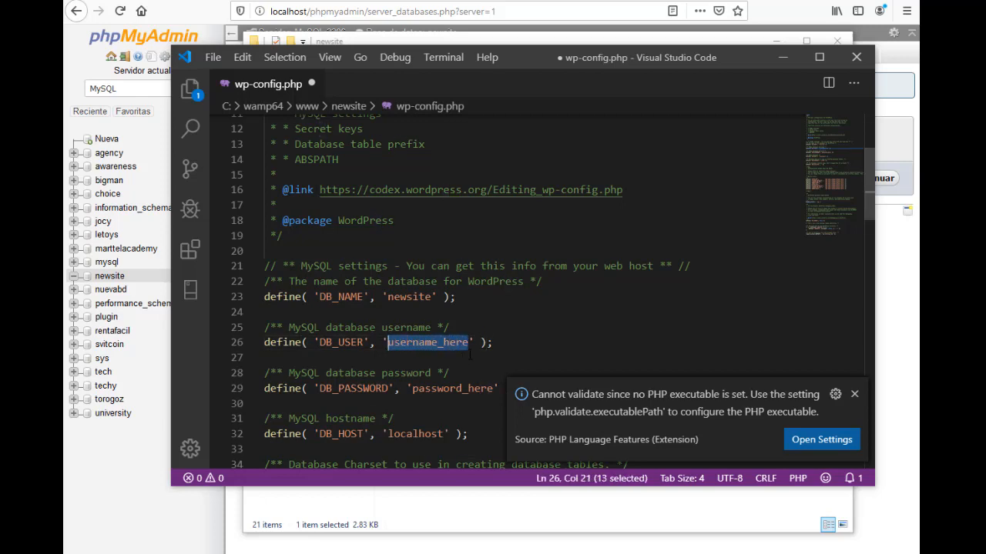
{"action": "type", "text": "root"}
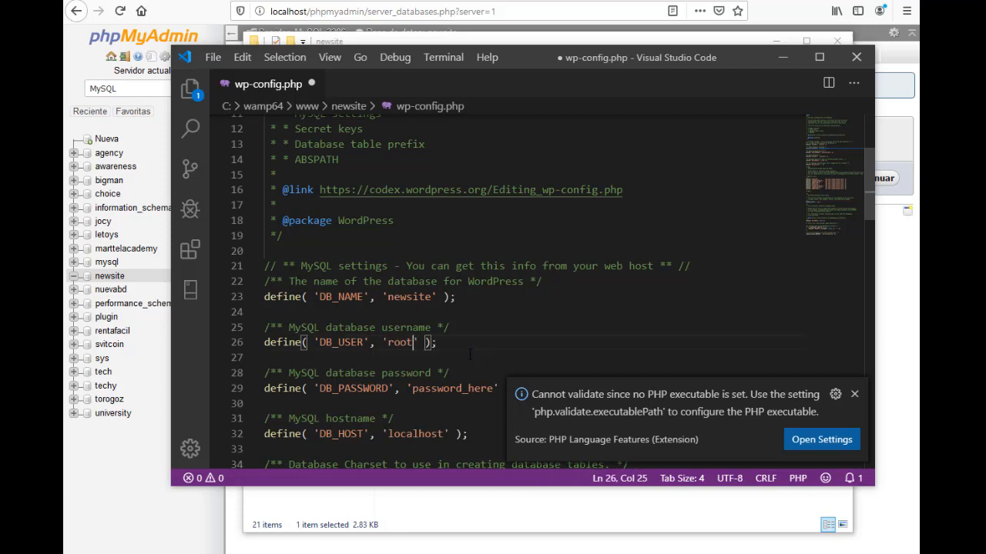
{"action": "scroll", "coordinate": [470, 353], "scroll_direction": "down", "scroll_amount": 2}
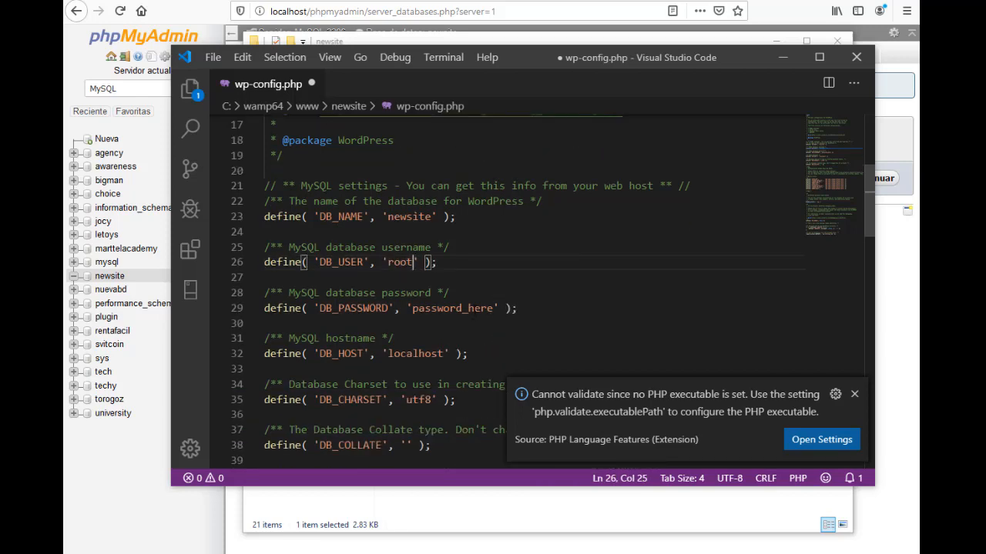
{"action": "left_click", "coordinate": [475, 309]}
{"action": "left_click", "coordinate": [486, 309]}
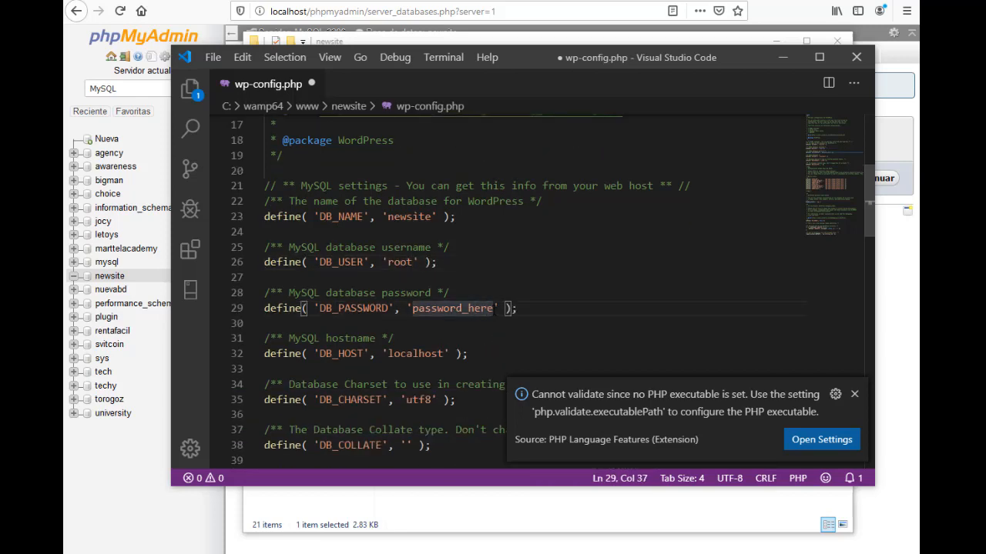
{"action": "left_click_drag", "start_coordinate": [493, 310], "coordinate": [412, 309]}
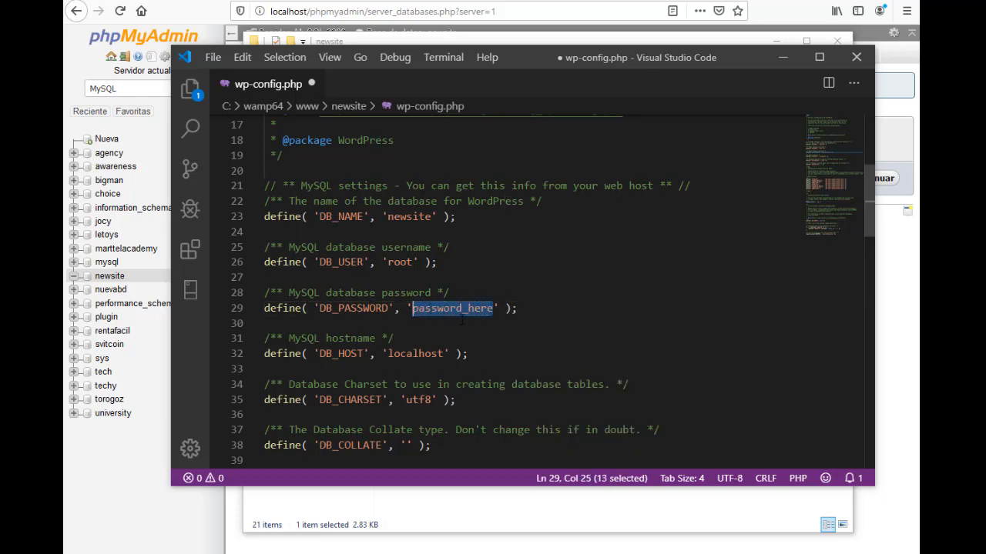
{"action": "type", "text": "*******"}
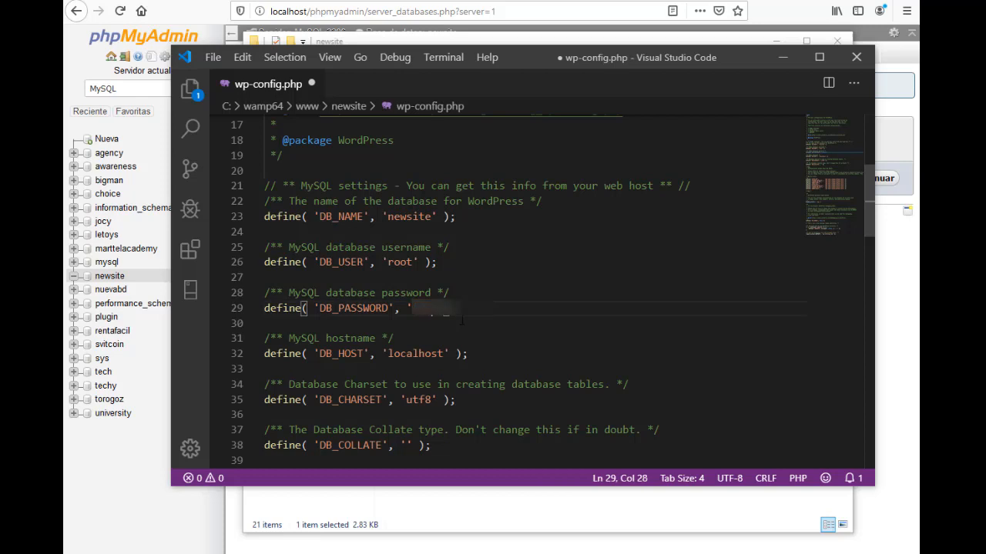
{"action": "key", "text": "BackSpace"}
{"action": "type", "text": "****"}
Save wp-config.php and minimize Visual Studio Code
{"action": "key", "text": "ctrl+s"}
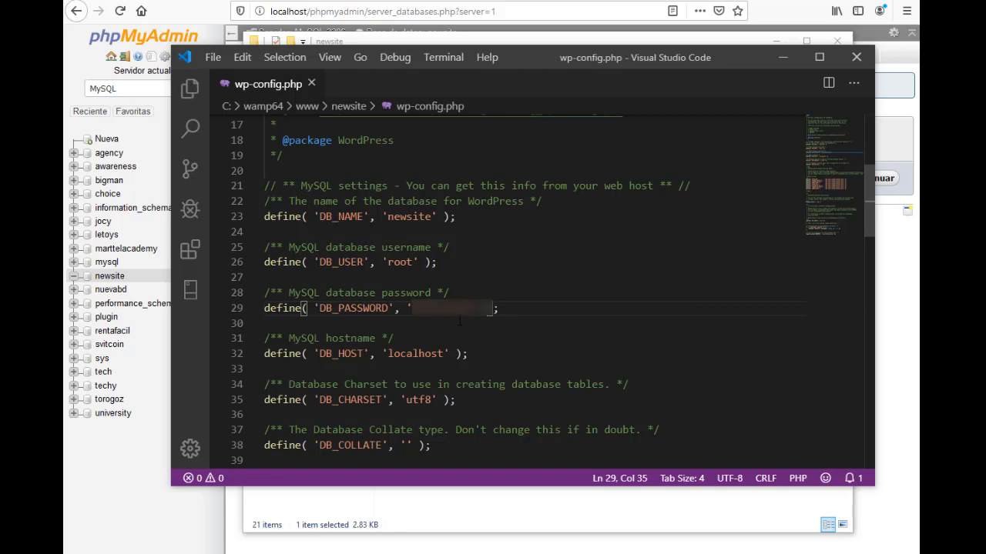
{"action": "left_click", "coordinate": [218, 58]}
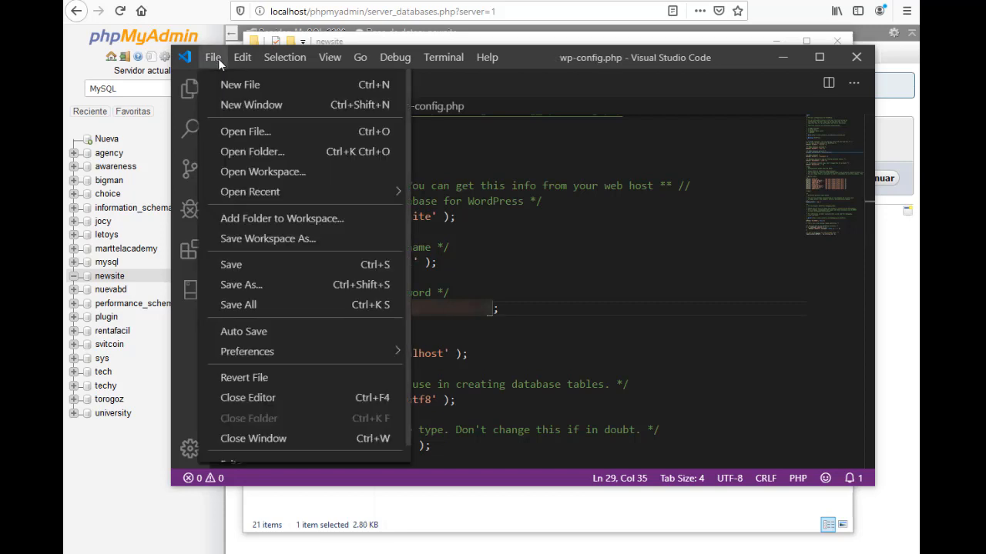
{"action": "left_click", "coordinate": [247, 266]}
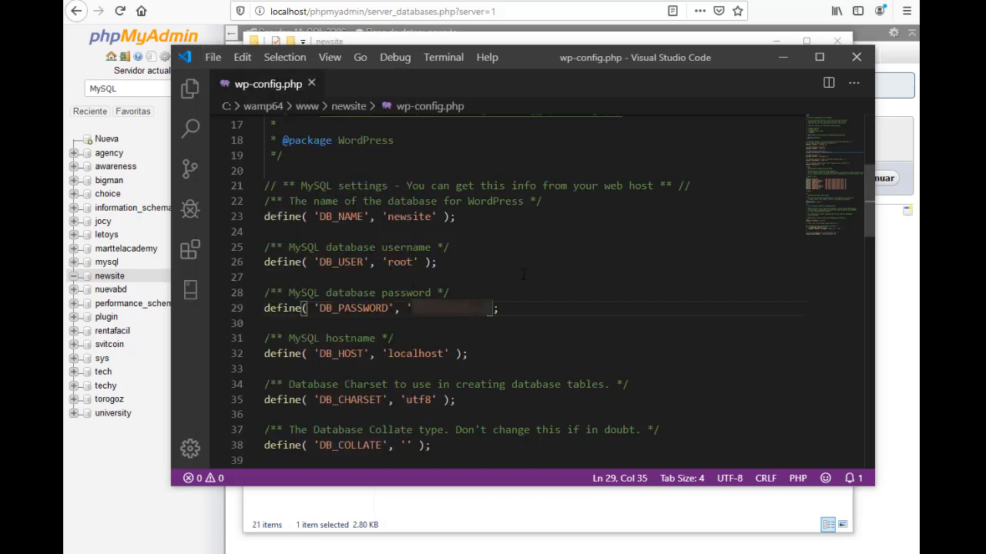
{"action": "left_click", "coordinate": [783, 60]}
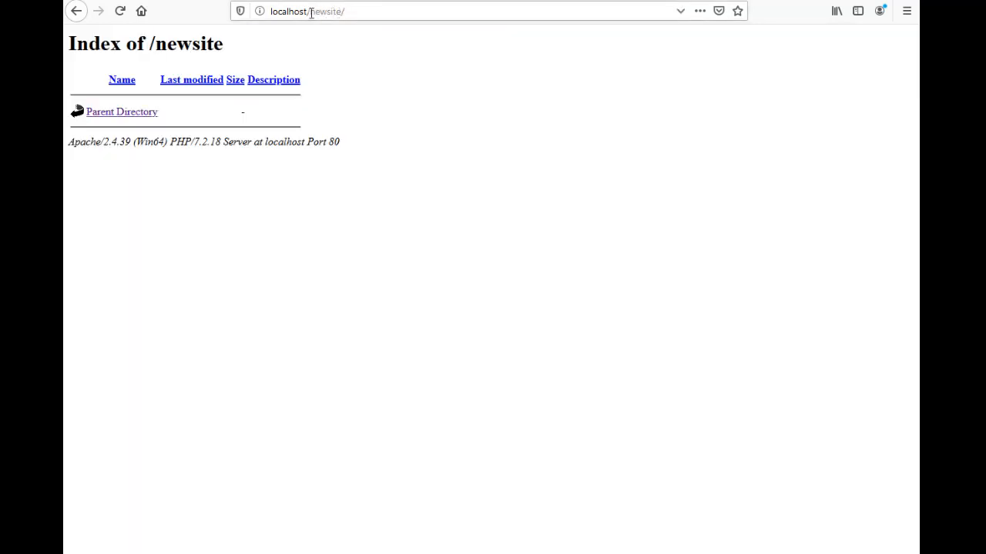
Reload localhost/newsite and continue the WordPress installer in English (United States)
{"action": "left_click_drag", "start_coordinate": [311, 12], "coordinate": [425, 16]}
{"action": "left_click", "coordinate": [427, 15]}
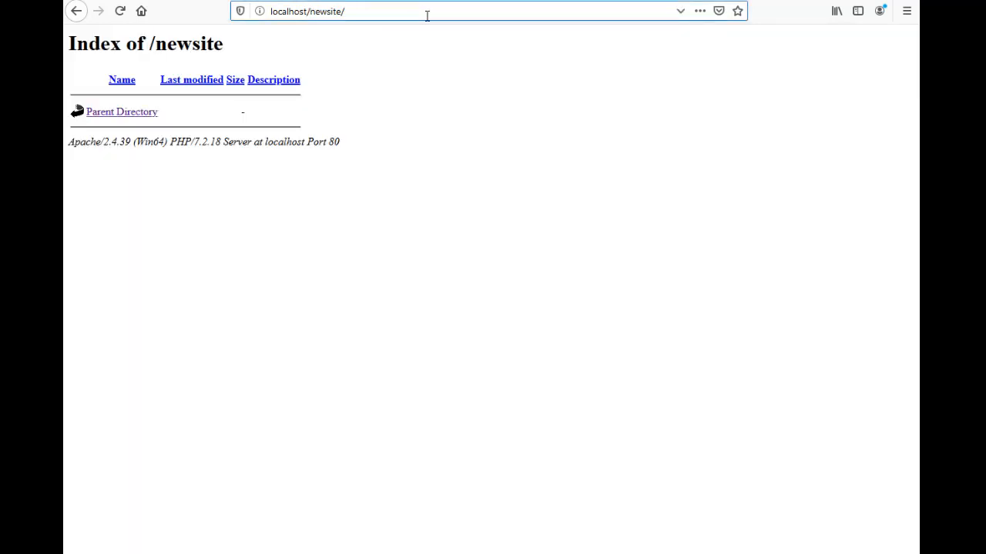
{"action": "key", "text": "Return"}
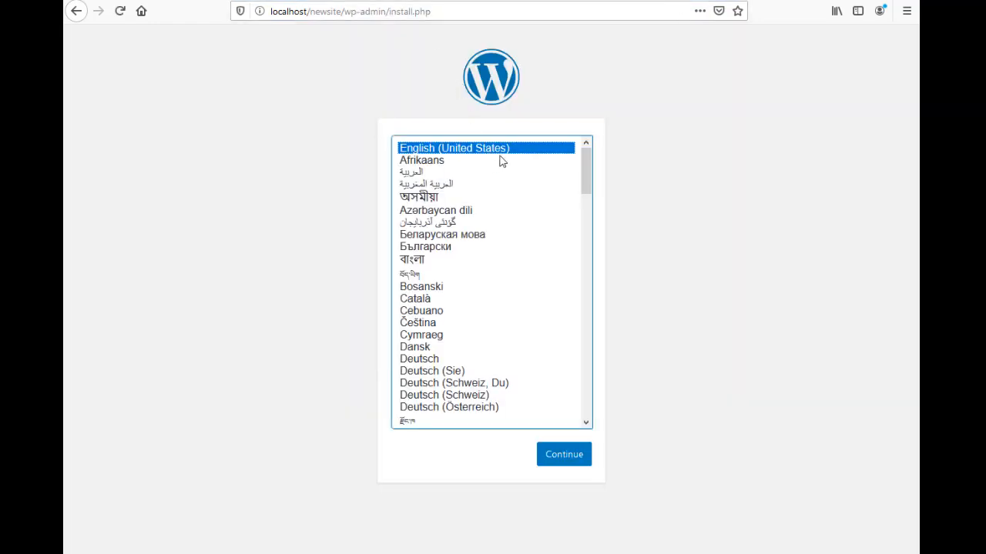
{"action": "left_click", "coordinate": [566, 460]}
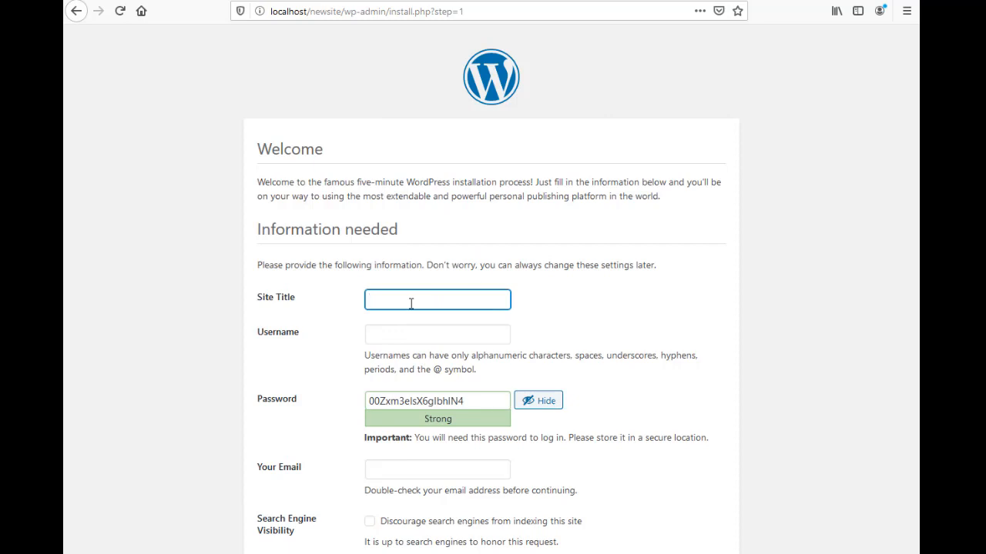
Enter site title 'website title', fill the username from the saved suggestion, and copy the generated password
{"action": "type", "text": "website title"}
{"action": "left_click", "coordinate": [445, 336]}
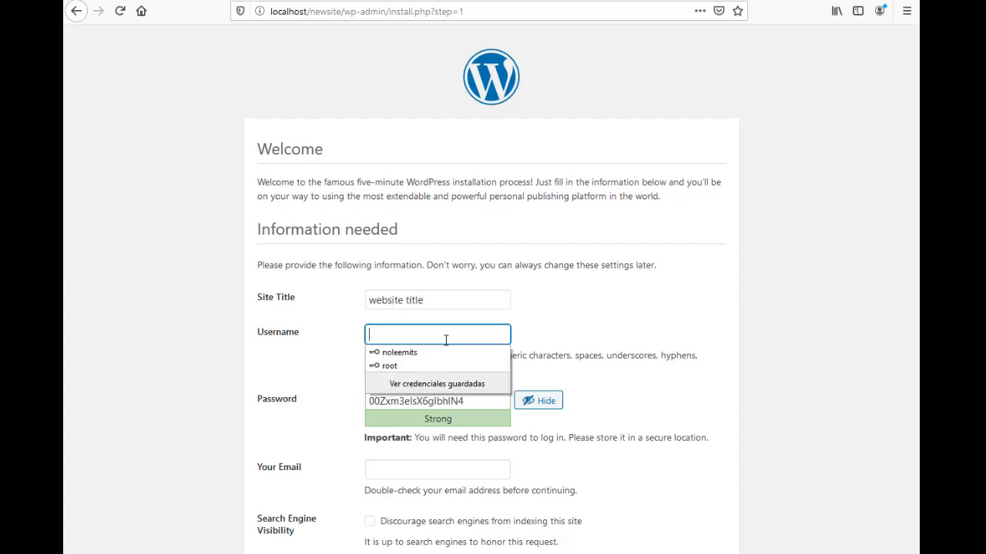
{"action": "key", "text": "Down"}
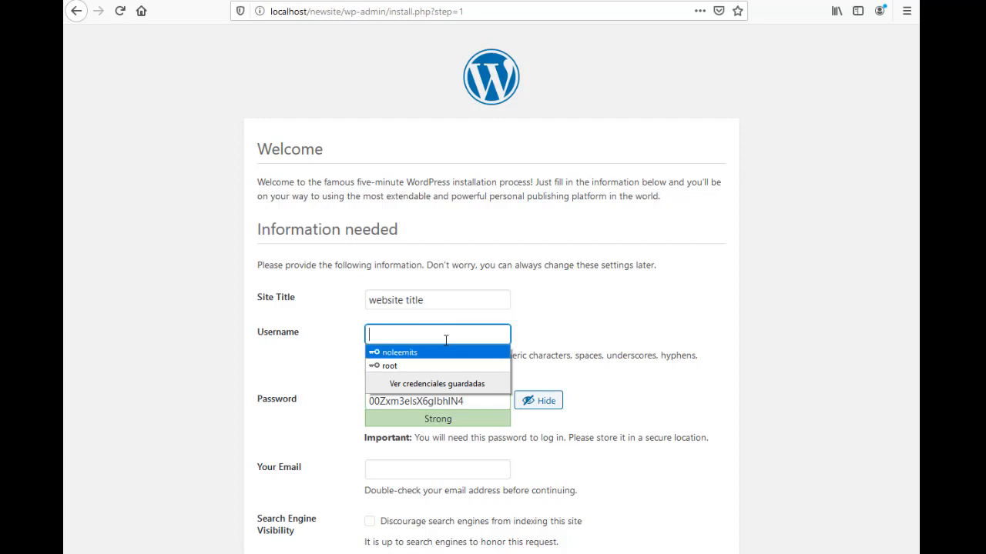
{"action": "left_click", "coordinate": [452, 352]}
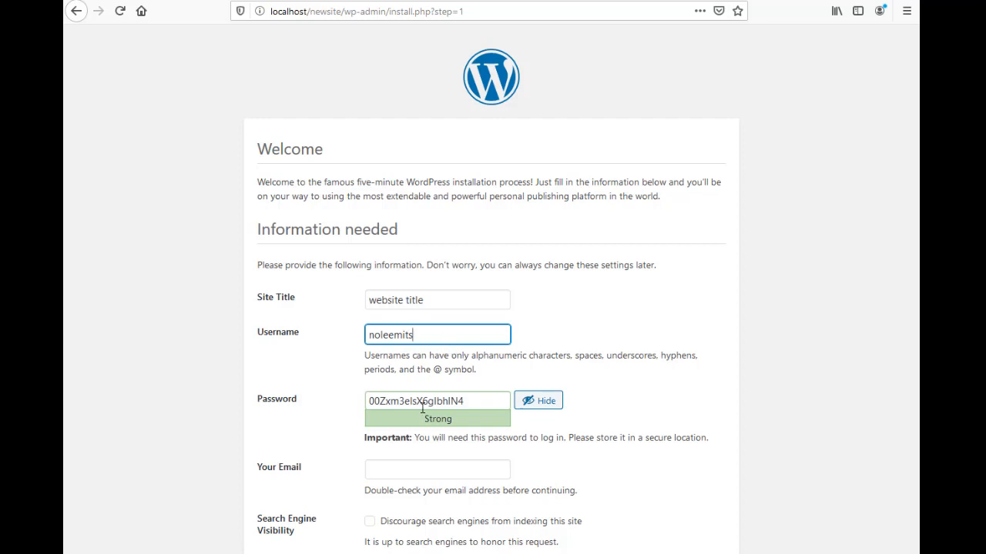
{"action": "left_click_drag", "start_coordinate": [479, 401], "coordinate": [339, 401]}
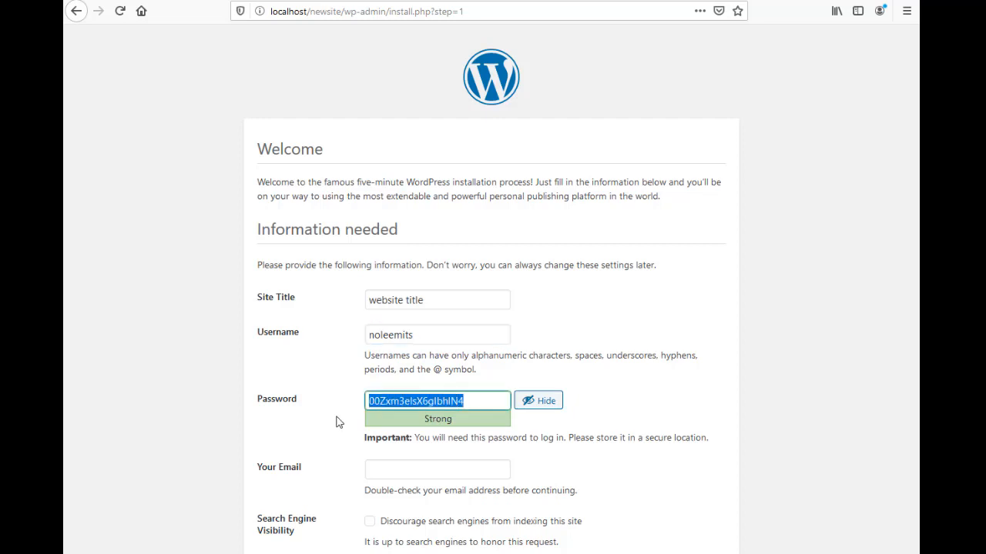
Enter the admin's Gmail address, discourage search engine indexing, and submit the installation
{"action": "left_click", "coordinate": [397, 472]}
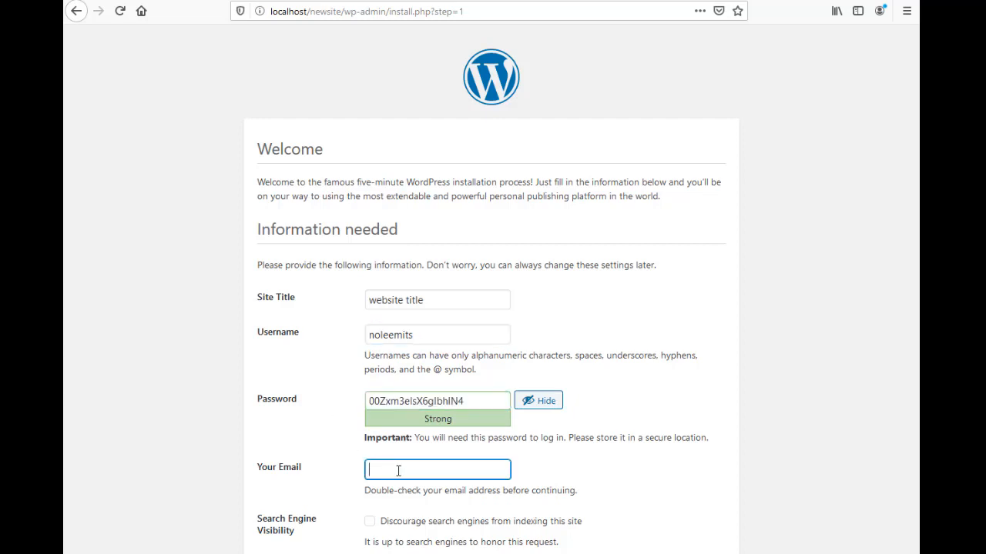
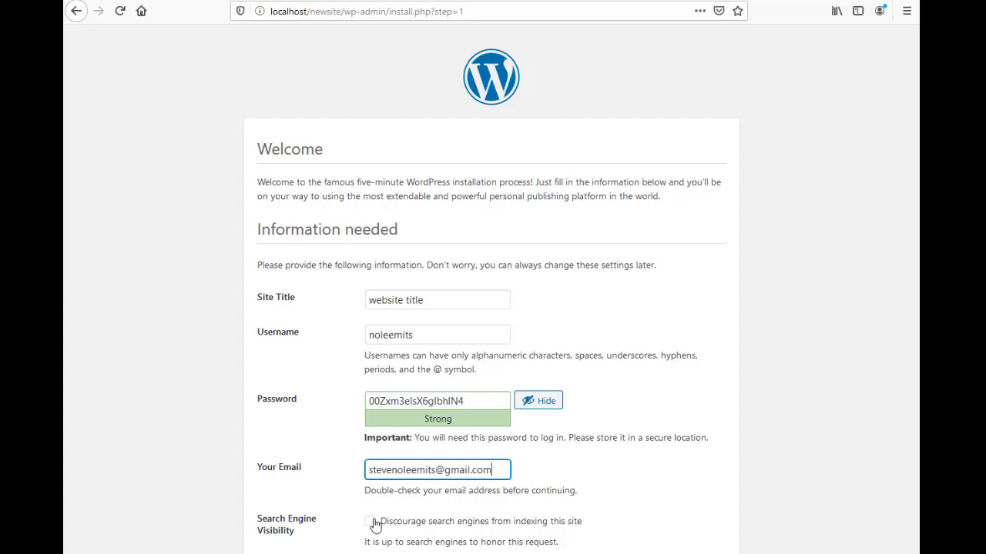
{"action": "left_click", "coordinate": [371, 524]}
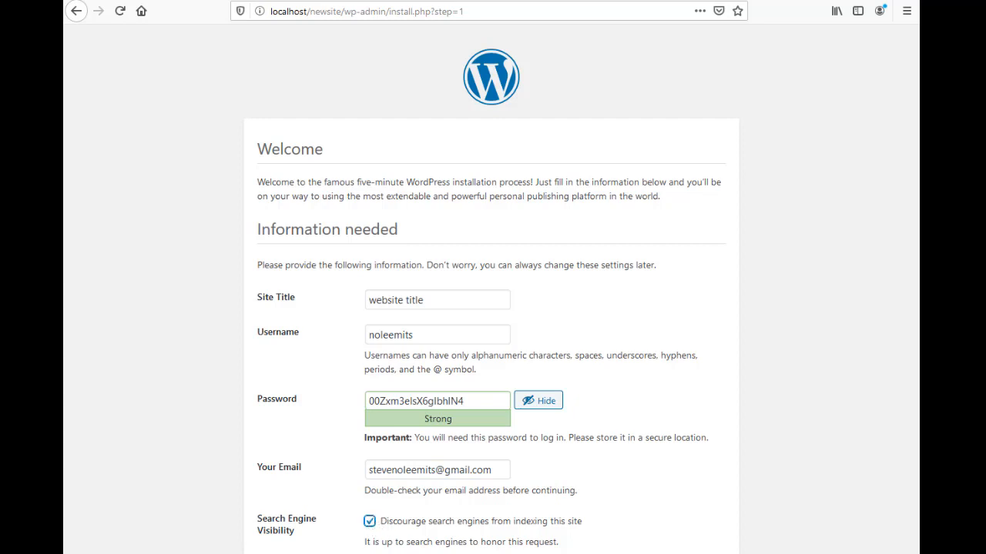
{"action": "left_click", "coordinate": [304, 553]}
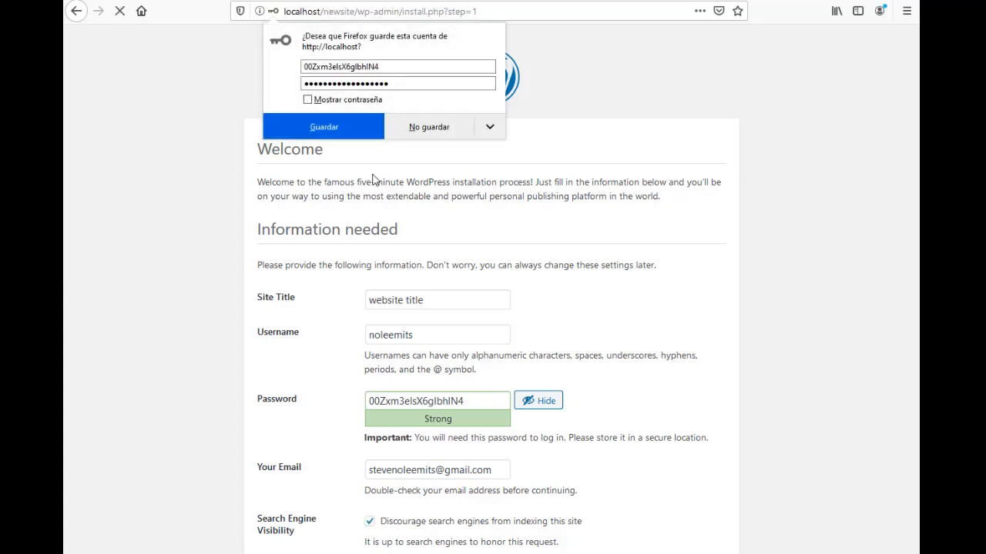
Save the new login in Firefox, go to the login page, and fill in the saved admin credentials
{"action": "left_click", "coordinate": [346, 136]}
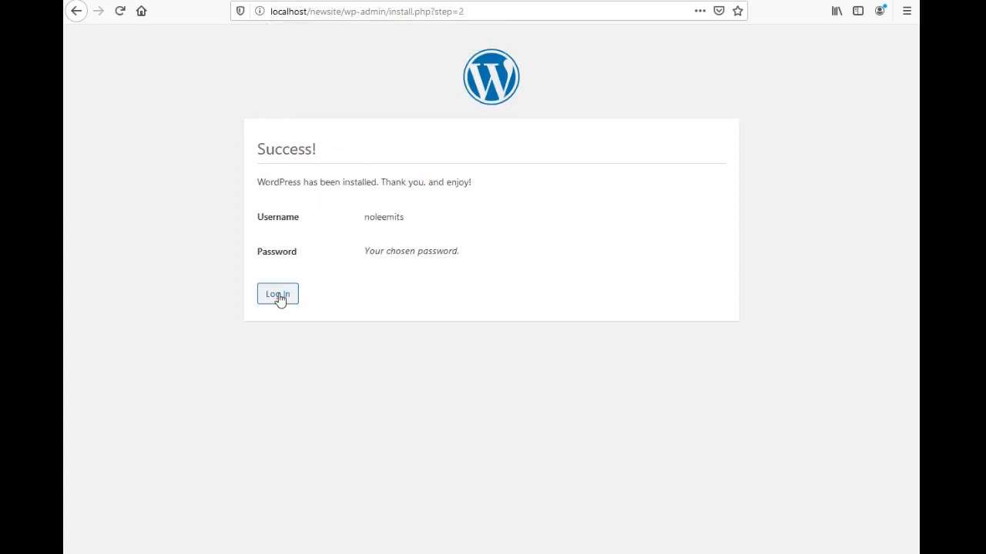
{"action": "left_click", "coordinate": [278, 296]}
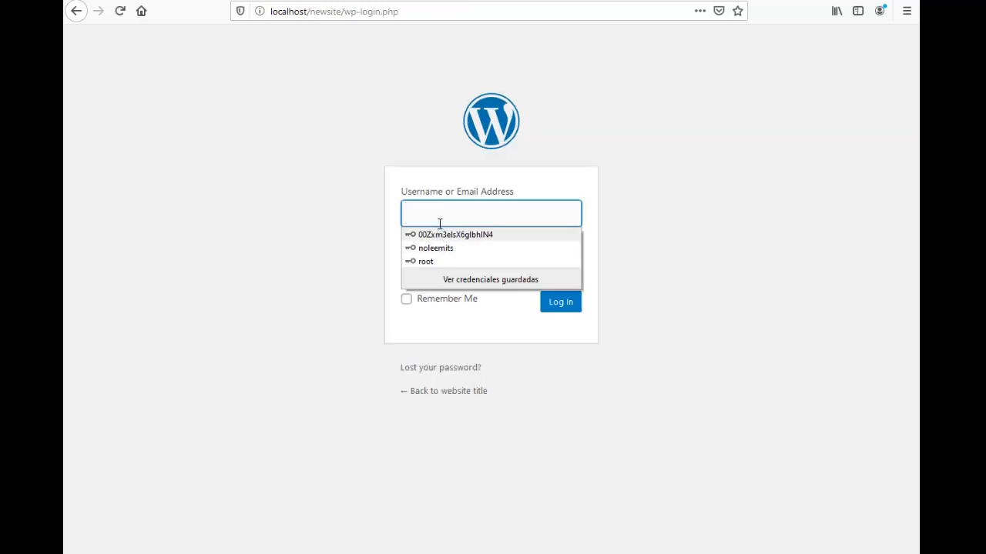
{"action": "left_click", "coordinate": [449, 214]}
{"action": "type", "text": "ad"}
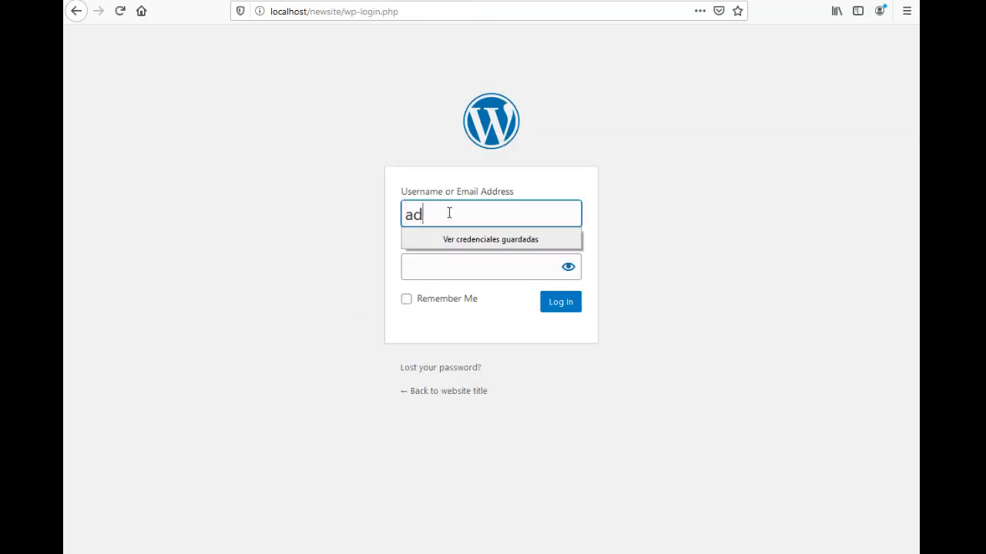
{"action": "type", "text": "min"}
{"action": "key", "text": "BackSpace"}
{"action": "key", "text": "BackSpace"}
{"action": "key", "text": "BackSpace"}
{"action": "key", "text": "BackSpace"}
{"action": "key", "text": "BackSpace"}
{"action": "type", "text": "mo"}
{"action": "key", "text": "BackSpace"}
{"action": "key", "text": "BackSpace"}
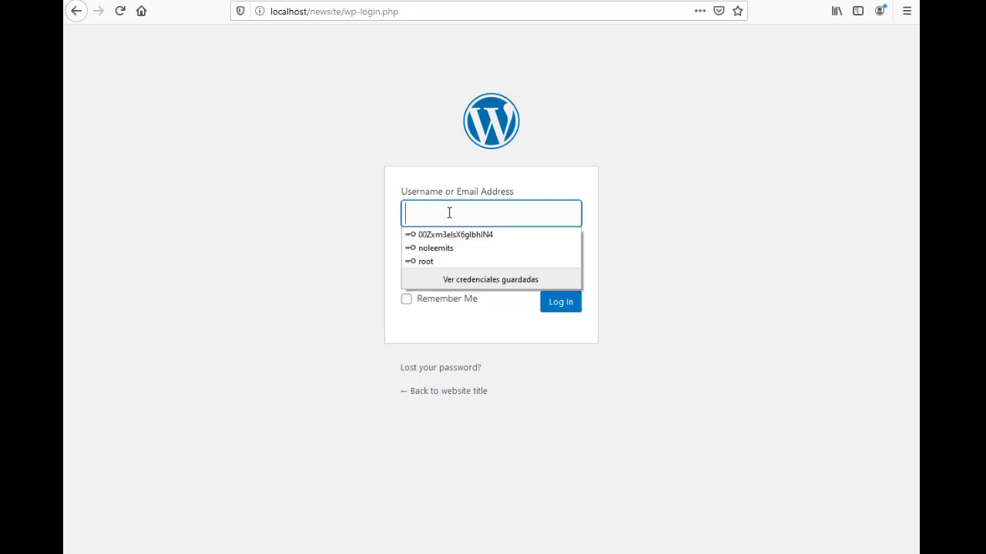
{"action": "left_click", "coordinate": [442, 248]}
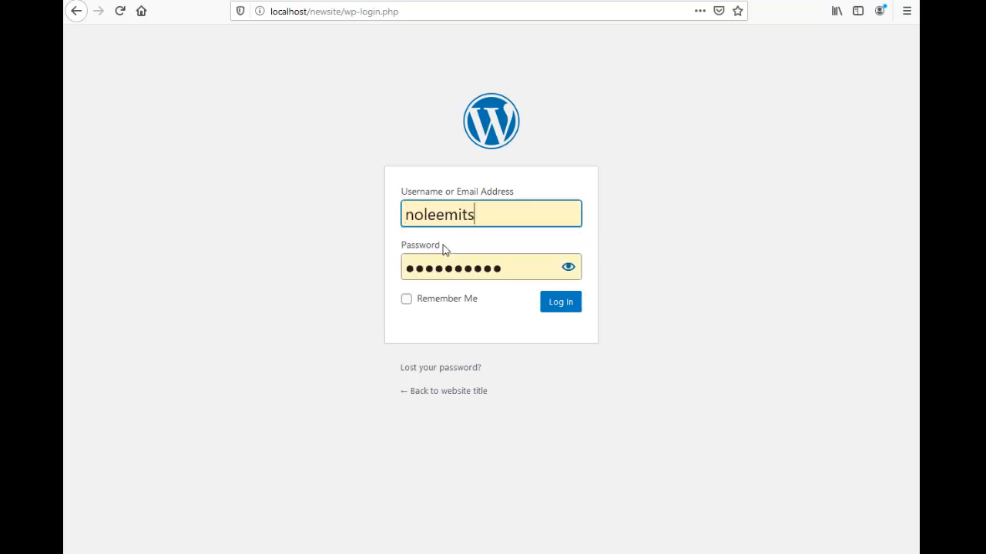
Log in to the Dashboard, re-pasting the copied password after the error, and update the saved login
{"action": "left_click", "coordinate": [555, 303]}
{"action": "left_click", "coordinate": [513, 331]}
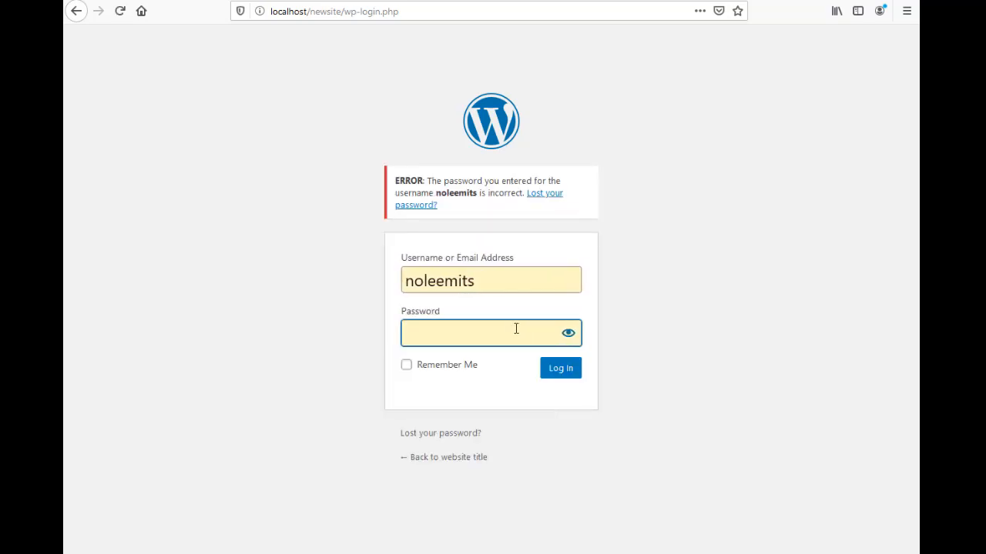
{"action": "key", "text": "ctrl+v"}
{"action": "left_click", "coordinate": [559, 370]}
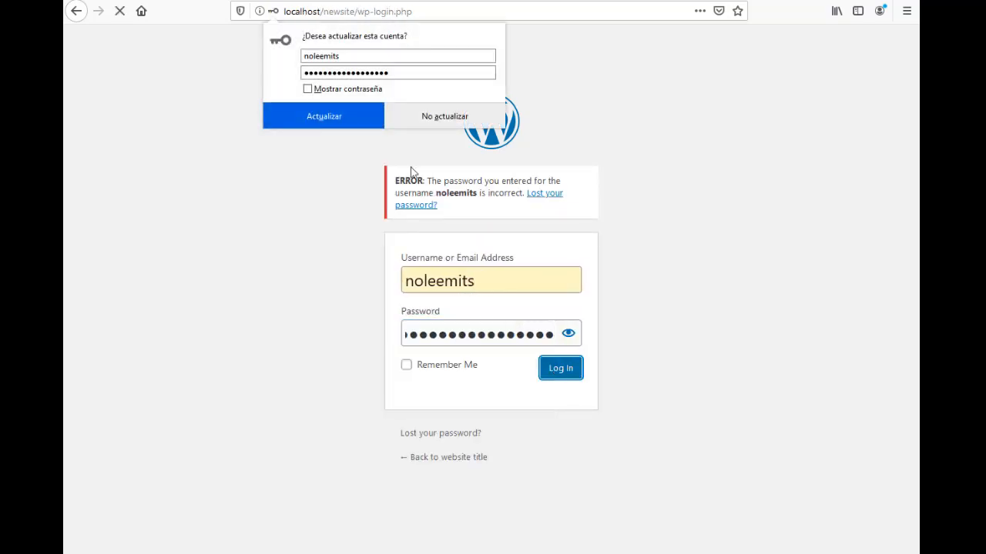
{"action": "left_click", "coordinate": [341, 122]}
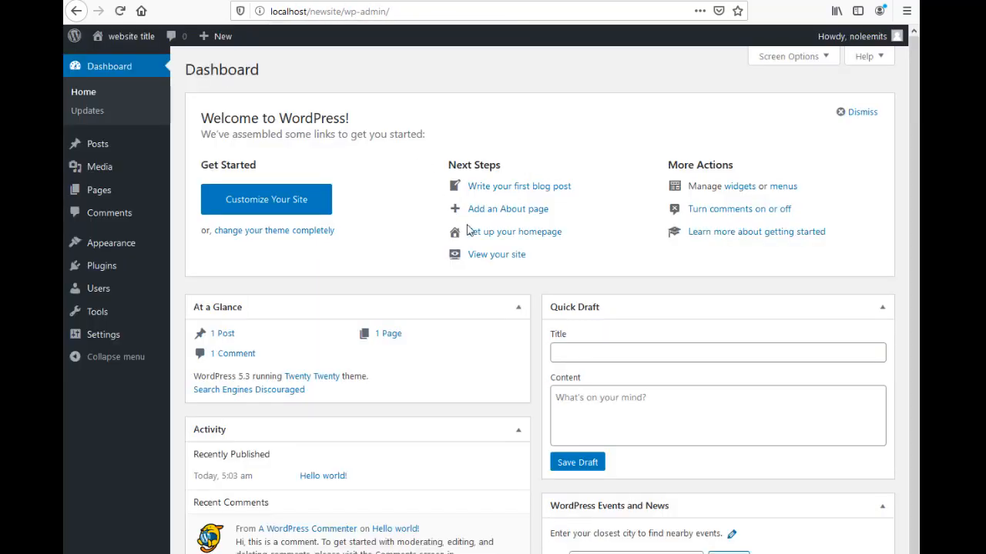
{"action": "scroll", "coordinate": [504, 235], "scroll_direction": "down", "scroll_amount": 2}
{"action": "scroll", "coordinate": [504, 237], "scroll_direction": "up", "scroll_amount": 1}
{"action": "scroll", "coordinate": [505, 237], "scroll_direction": "up", "scroll_amount": 1}
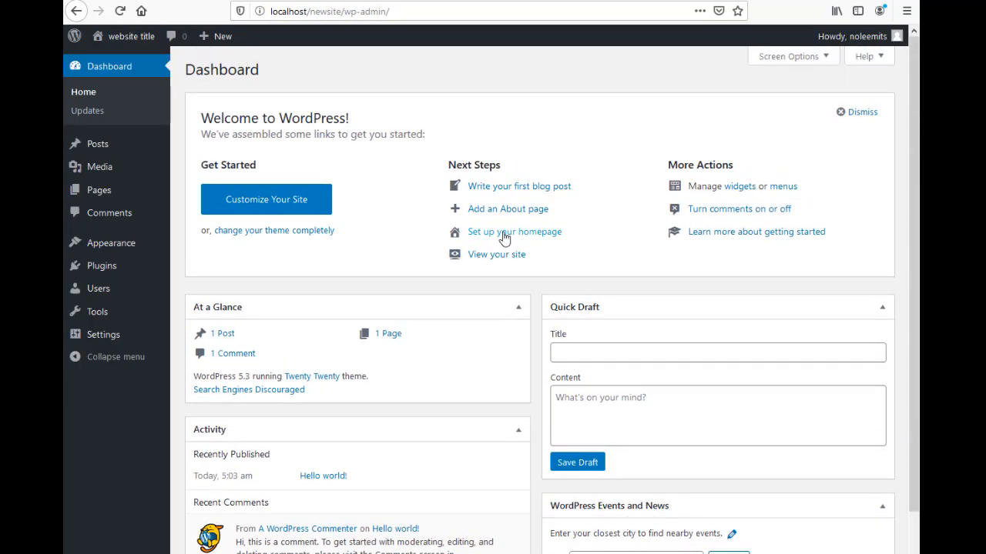